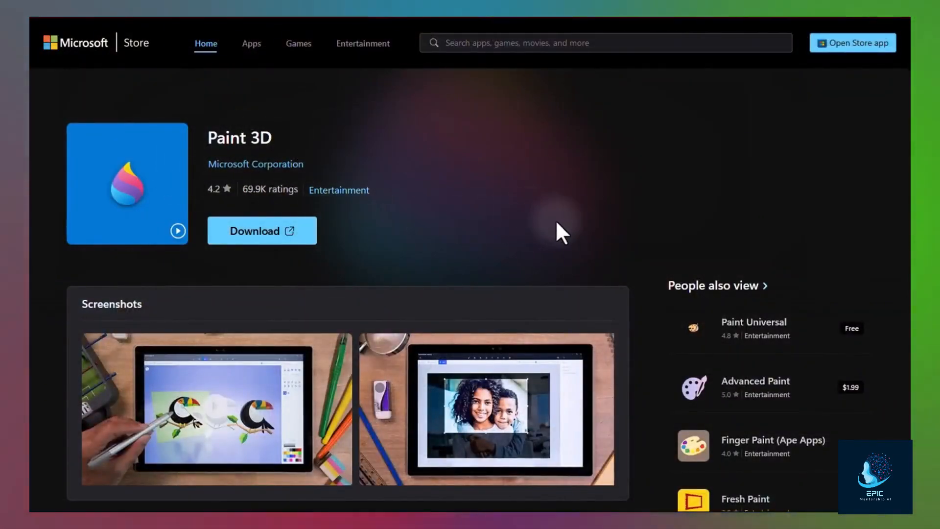
- Scroll through the Paint 3D Store listing, then launch Paint 3D to its Welcome screen
scroll(556, 231, "down", 4)
scroll(439, 340, "down", 6)
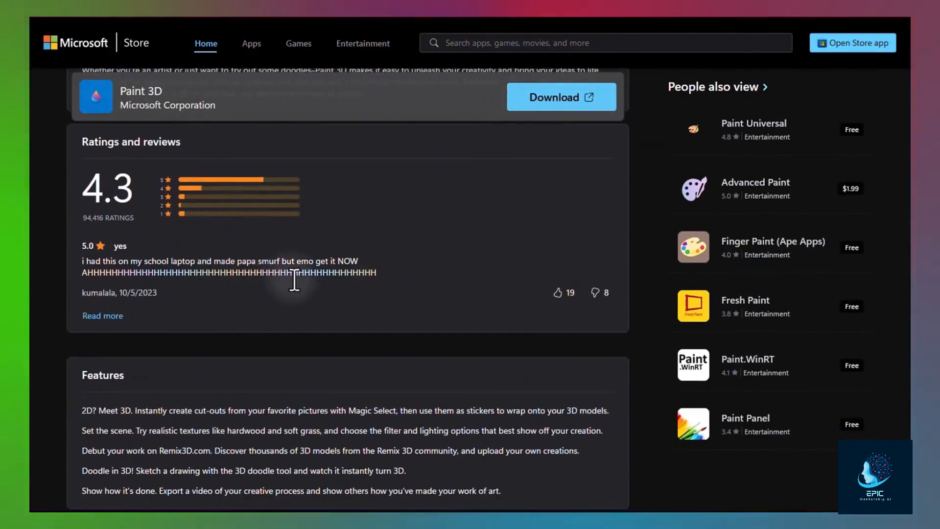
scroll(294, 279, "down", 2)
scroll(425, 300, "down", 5)
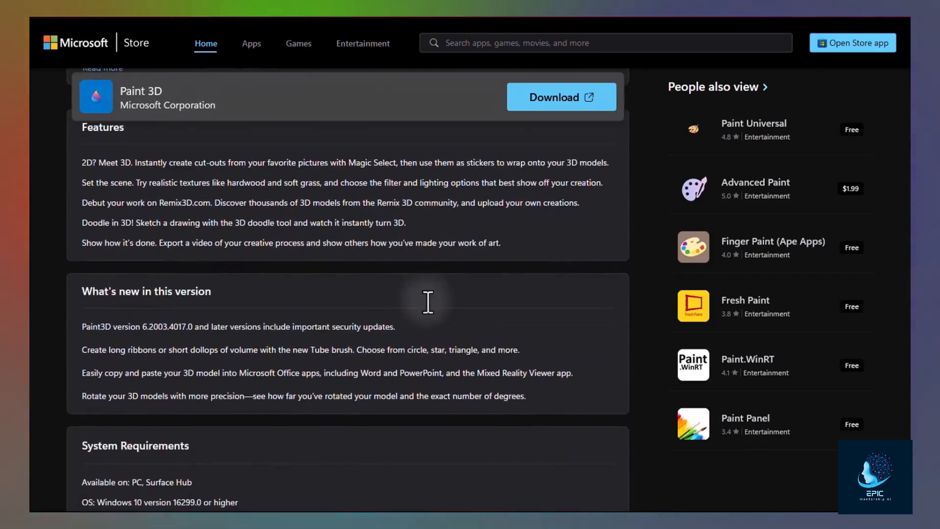
scroll(425, 298, "down", 4)
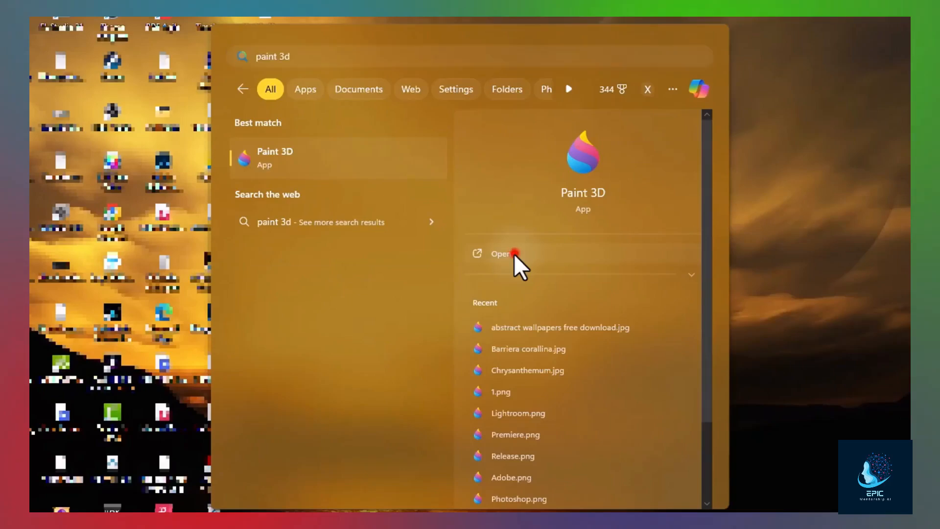
left_click(513, 253)
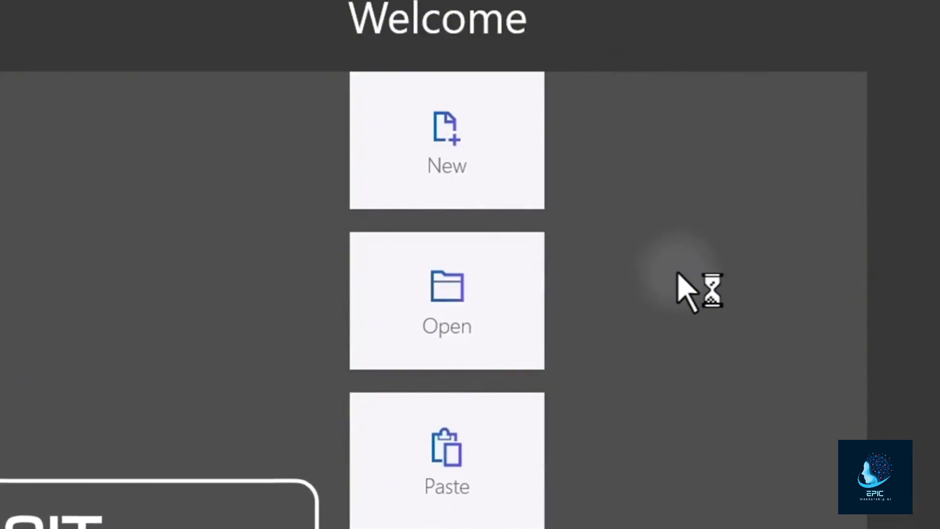
- Start a new blank canvas and zoom in and out on it
left_click(450, 148)
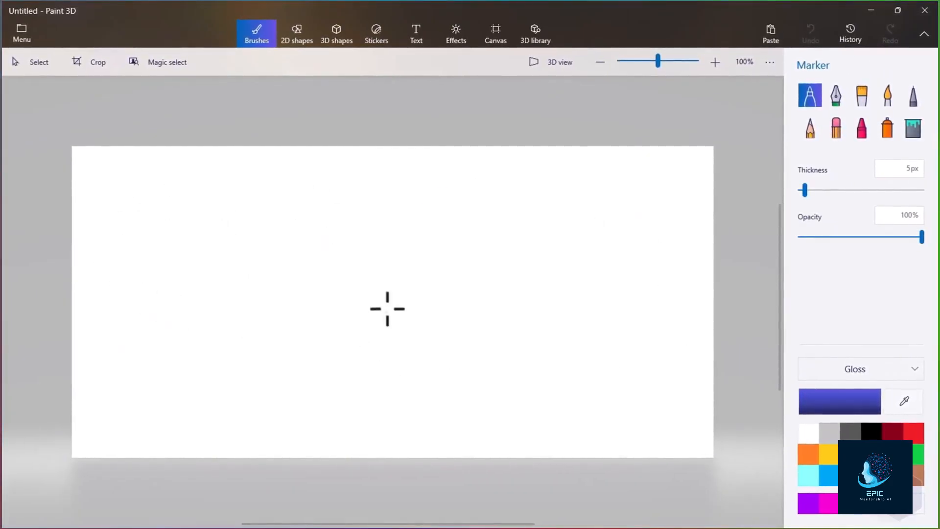
scroll(189, 277, "up", 4)
scroll(281, 270, "down", 4)
scroll(67, 129, "up", 4)
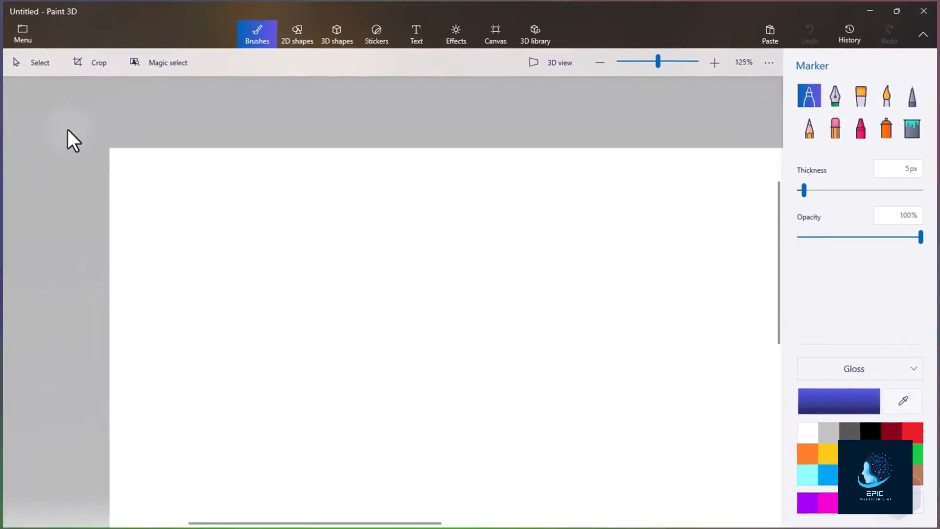
scroll(212, 184, "down", 4)
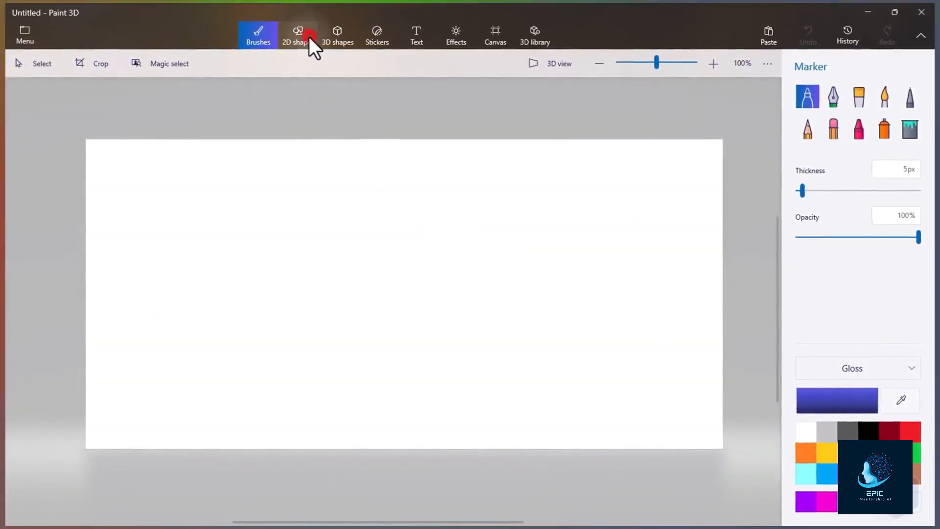
- Browse the 2D shapes, 3D shapes, Stickers, Text and Brushes tool categories
left_click(309, 38)
left_click(339, 40)
left_click(386, 39)
left_click(419, 37)
left_click(261, 36)
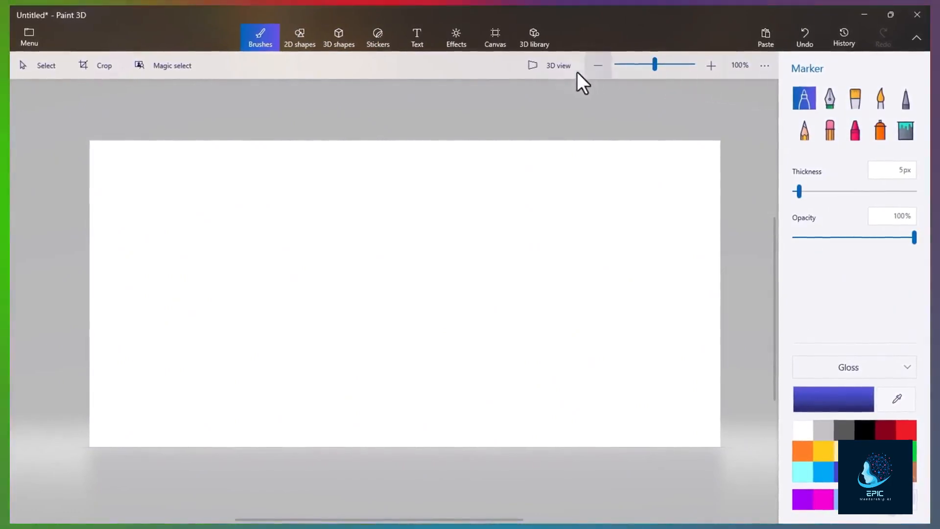
left_click(310, 45)
left_click(339, 40)
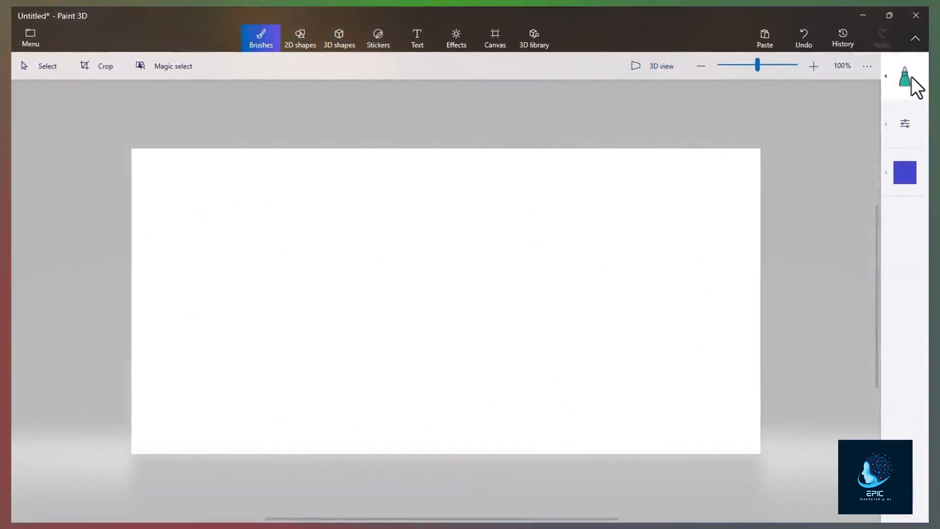
- View the brush type and thickness/opacity options, then bring up the saved projects page
left_click(906, 78)
left_click(904, 120)
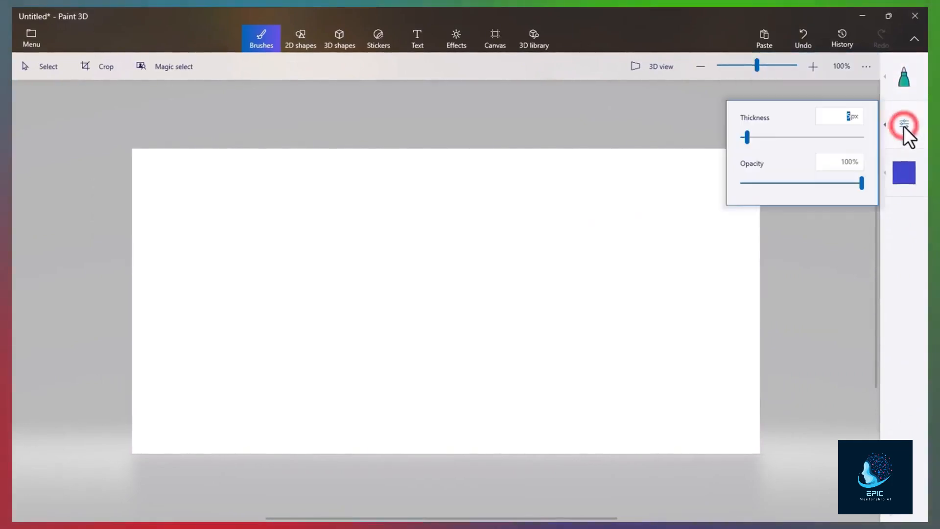
left_click(40, 39)
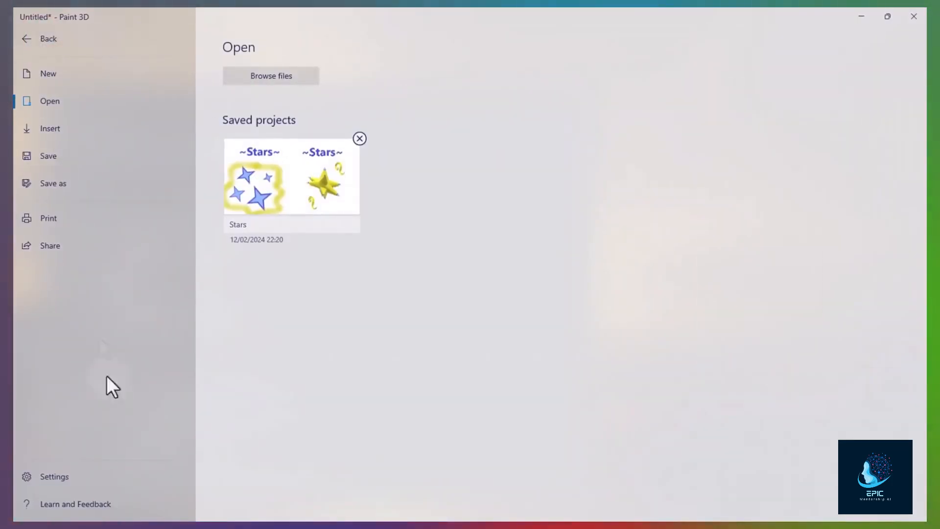
- Switch 'Use compact view' off in Settings, then orbit the Stars scene in 3D
left_click(75, 471)
left_click(242, 104)
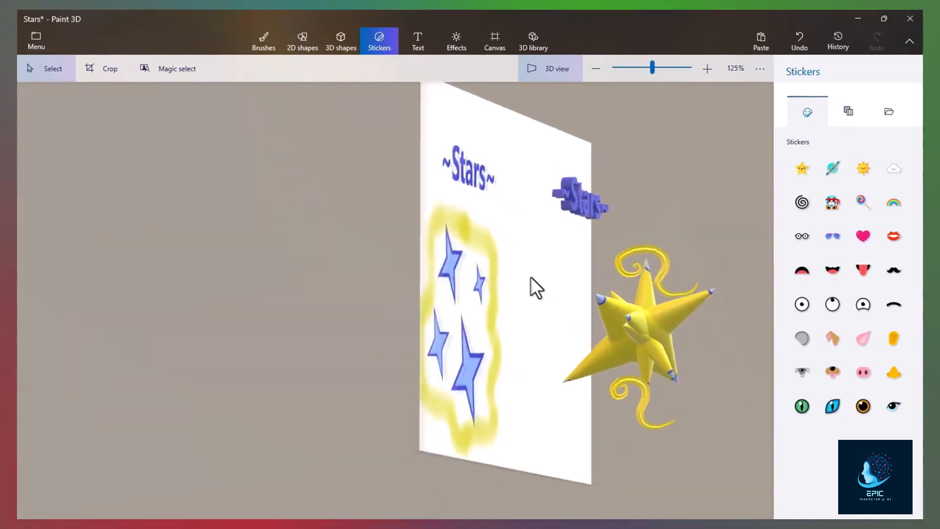
mouse_move(530, 277)
left_mouse_down()
mouse_move(487, 254)
mouse_move(461, 269)
mouse_move(476, 290)
mouse_move(566, 298)
mouse_move(356, 287)
mouse_move(336, 216)
mouse_move(303, 293)
mouse_move(345, 319)
left_mouse_up()
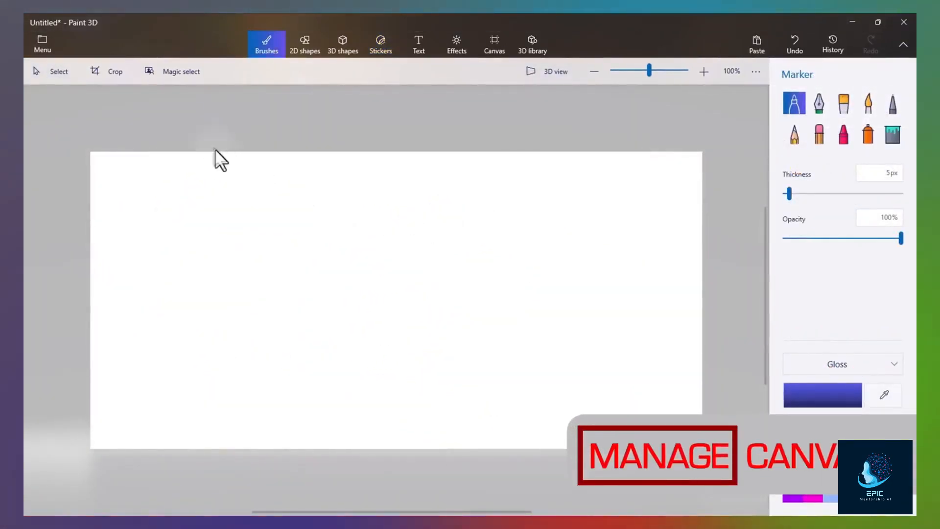
- Browse files and open the seaside fortress photo IMG_20230910_105207.jpg
left_click(42, 43)
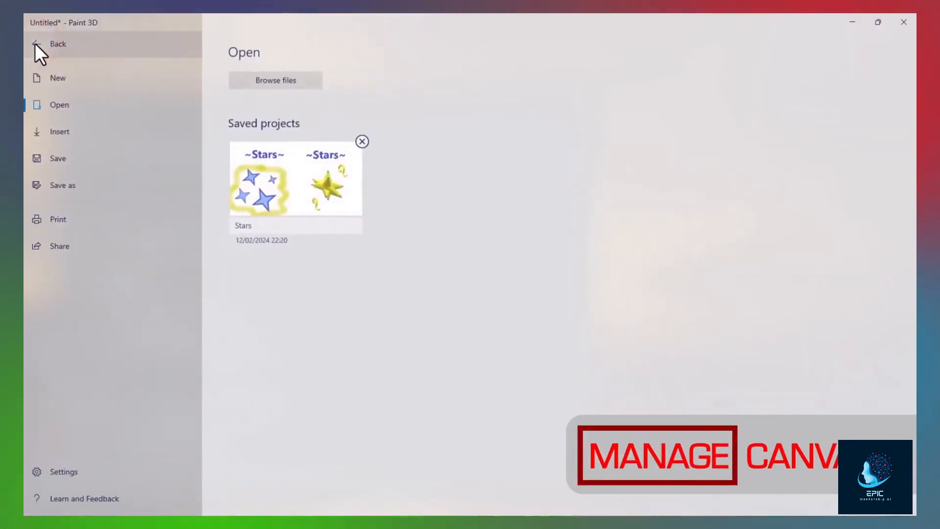
left_click(271, 82)
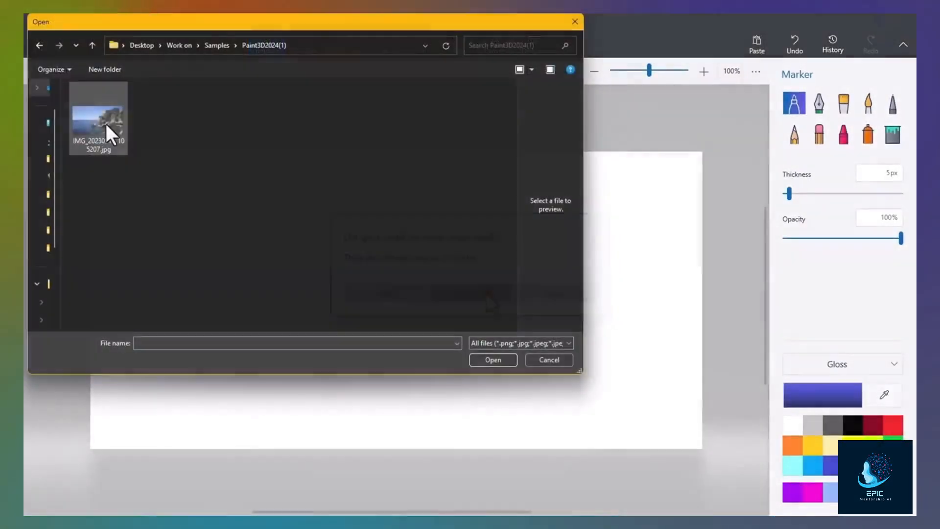
left_click(114, 140)
left_click(507, 362)
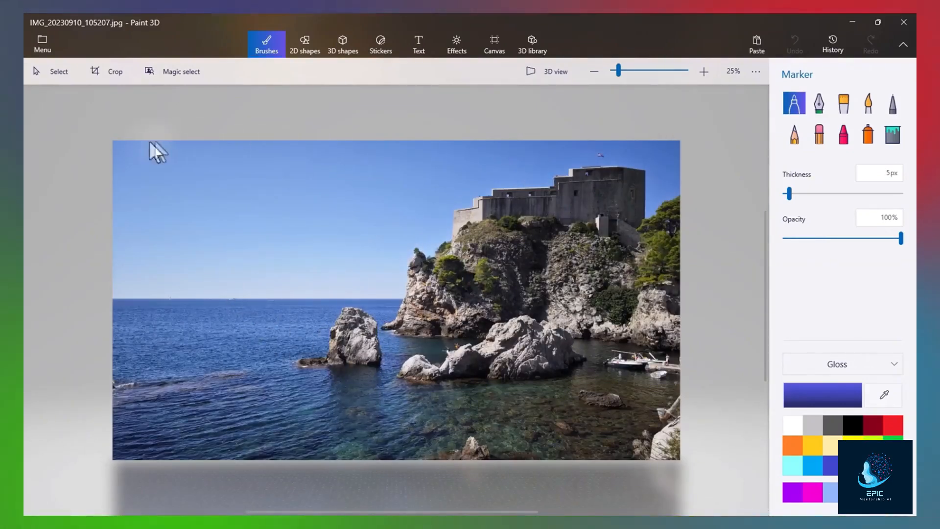
- Crop the photo from the corner and try the 16:9, 5:3, 1:1 and 4:3 framings
left_click(124, 74)
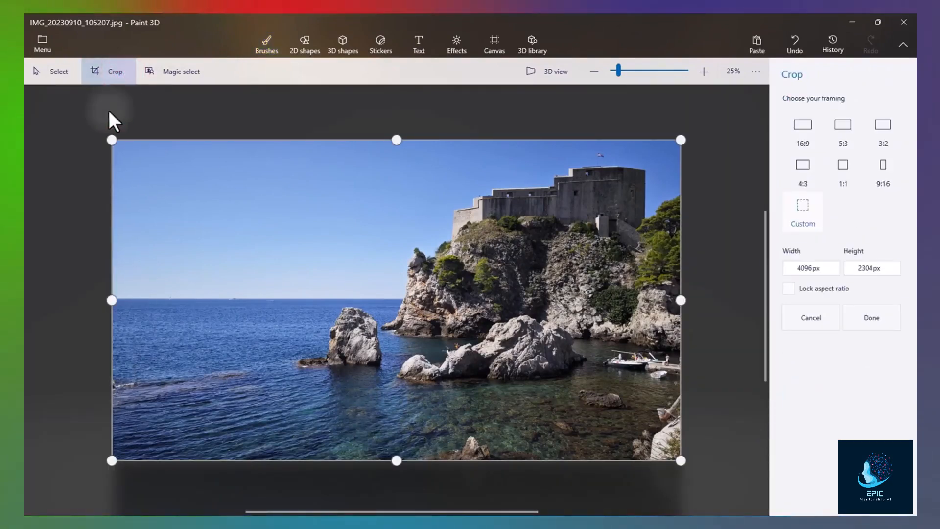
left_click_drag(116, 142, 266, 152)
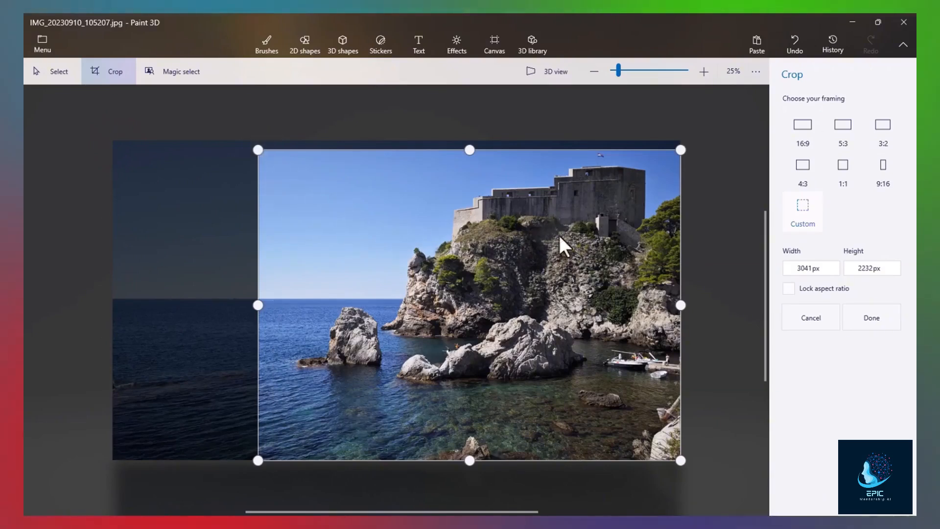
left_click(813, 137)
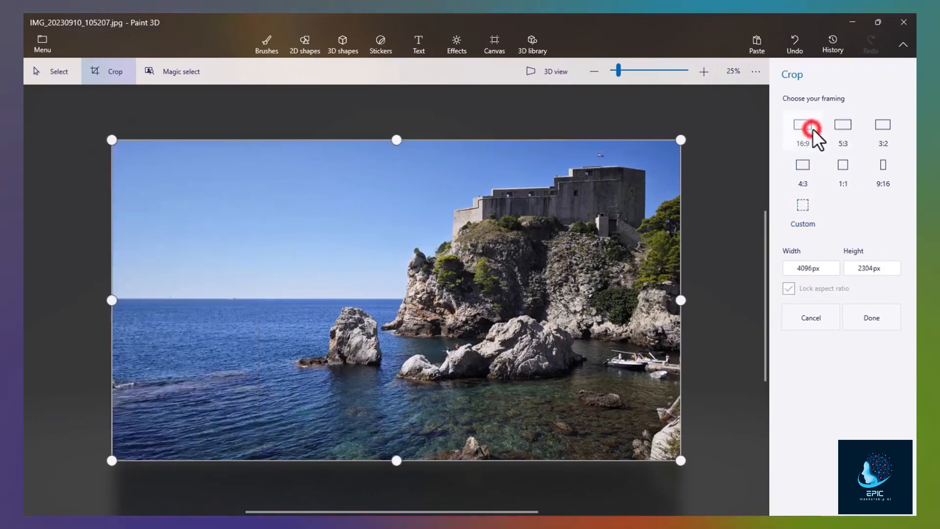
left_click(847, 138)
left_click(839, 169)
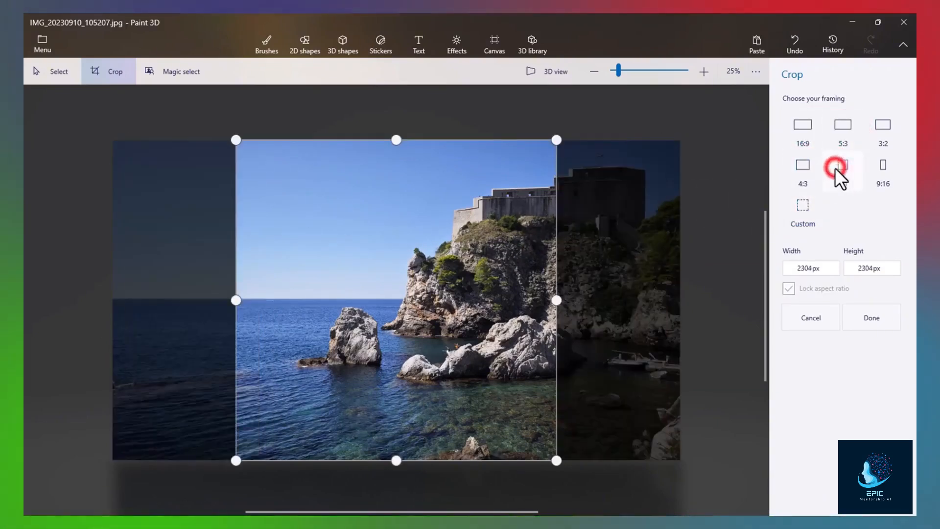
left_click(804, 171)
- Try a custom crop edge, undo back to 4:3, and finish cropping
left_click(803, 208)
left_click_drag(112, 299, 252, 302)
key("ctrl+z")
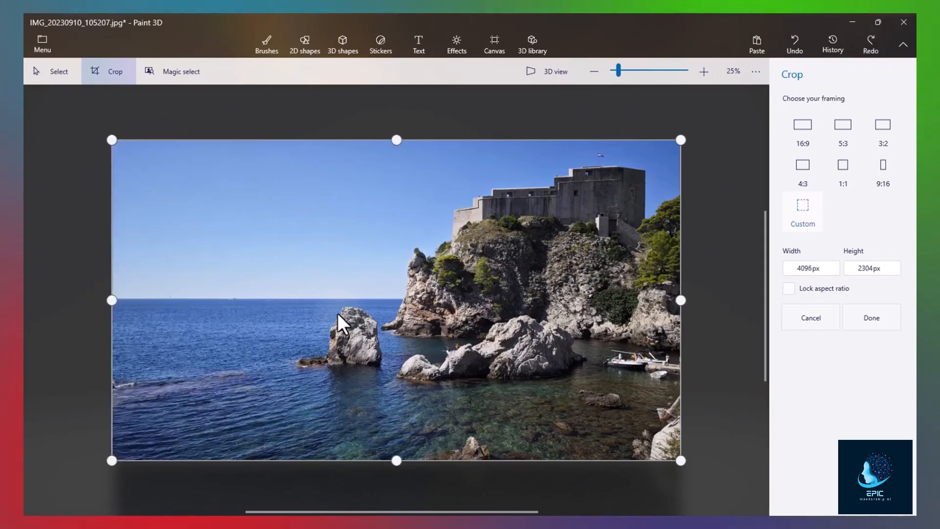
key("ctrl+z")
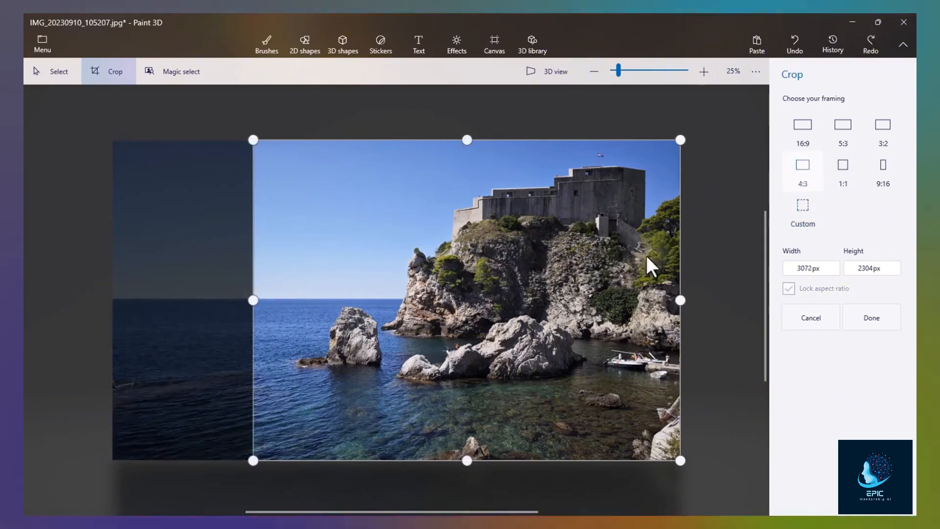
left_click(871, 316)
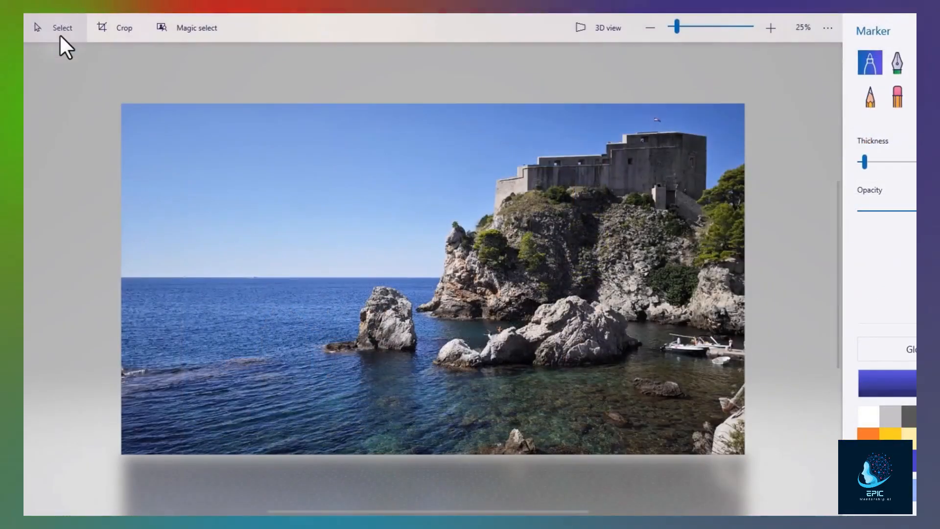
- Select a rectangle around the sea rock, delete it, then restore it
left_click(59, 34)
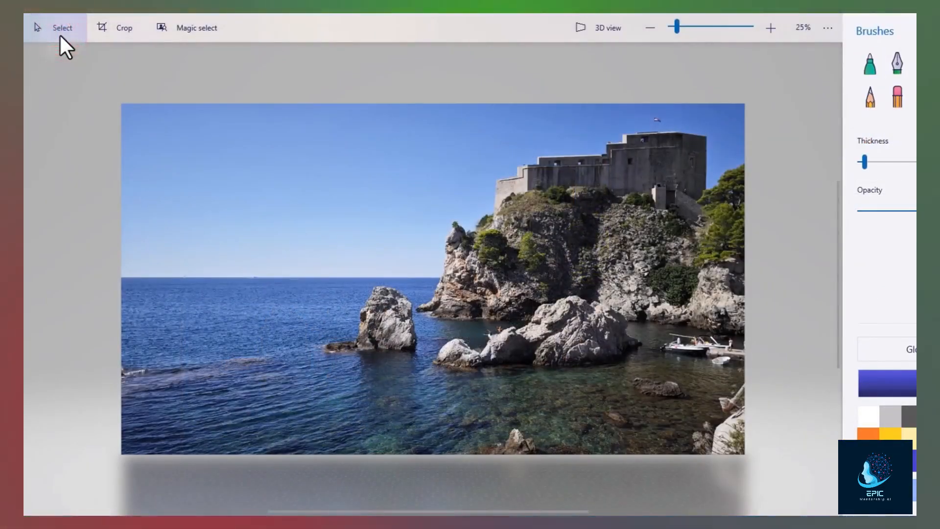
left_click_drag(316, 284, 424, 366)
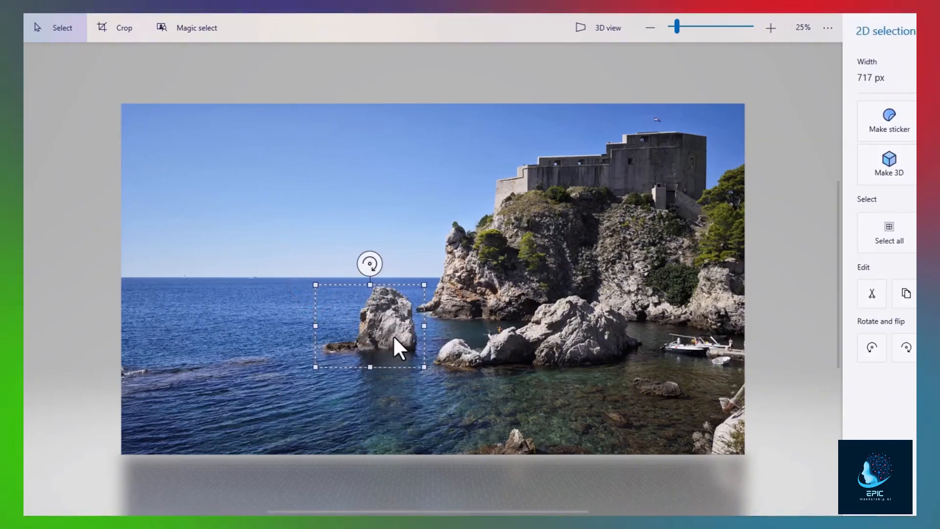
key("Delete")
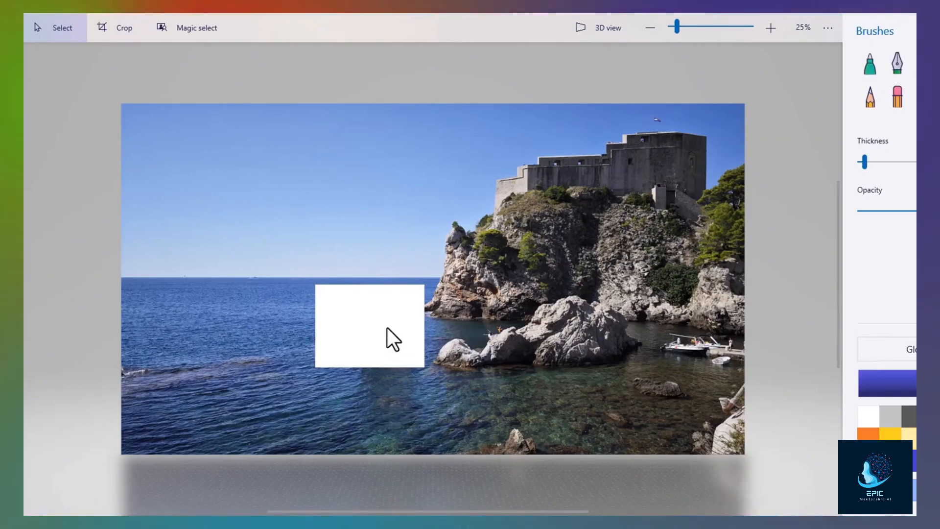
key("ctrl+z")
- Move the rock piece up into the sky, enlarge it and tilt it
left_click_drag(379, 323, 277, 230)
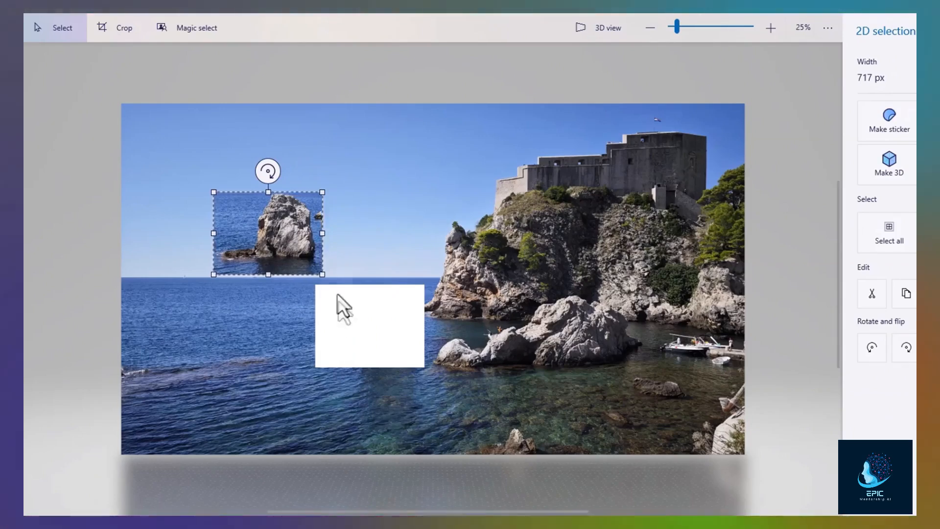
mouse_move(274, 241)
left_mouse_down()
mouse_move(312, 227)
mouse_move(240, 257)
mouse_move(289, 255)
mouse_move(219, 221)
mouse_move(283, 230)
mouse_move(262, 243)
left_mouse_up()
left_click_drag(315, 195, 375, 159)
mouse_move(298, 143)
left_mouse_down()
mouse_move(335, 151)
mouse_move(297, 142)
left_mouse_up()
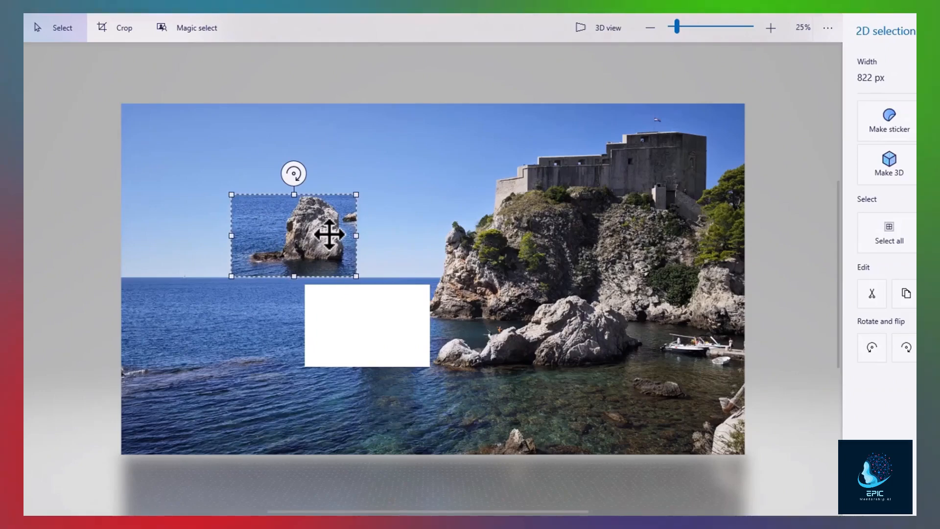
key("Delete")
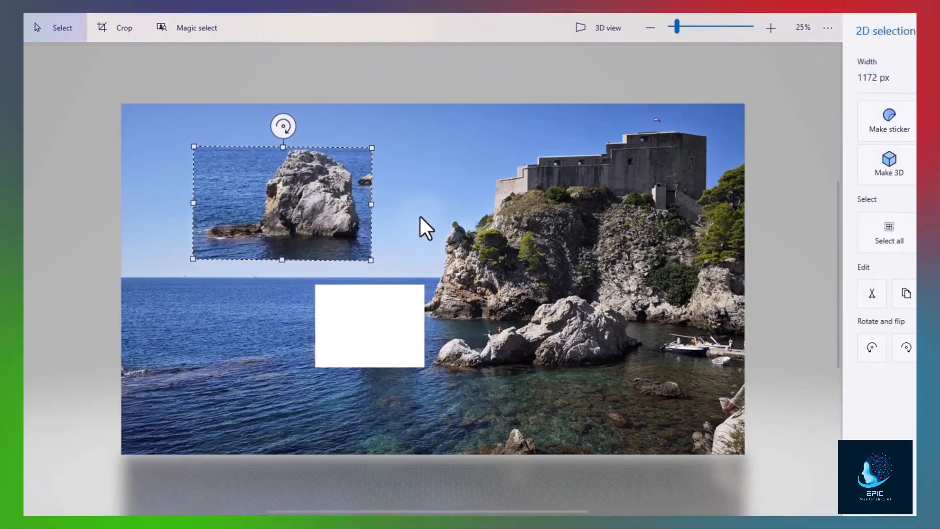
- Set the rock piece in place, then undo the pasted copy to restore the original rocks
left_click(425, 216)
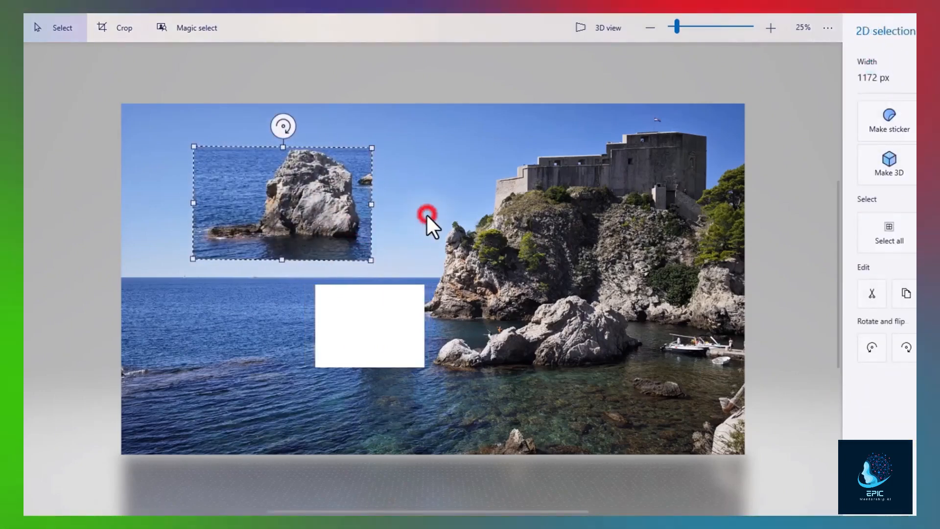
left_click(346, 212)
left_click(349, 203)
left_click(282, 197)
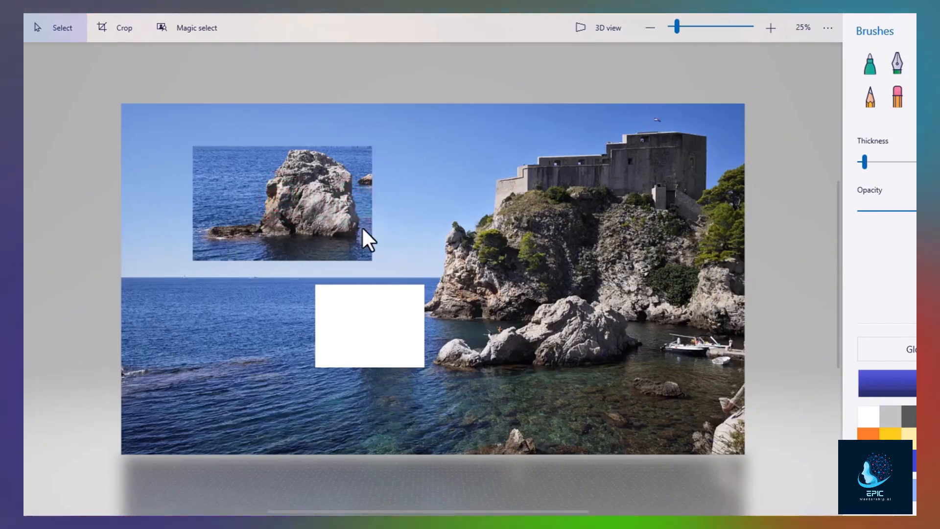
key("ctrl+z")
key("ctrl+z")
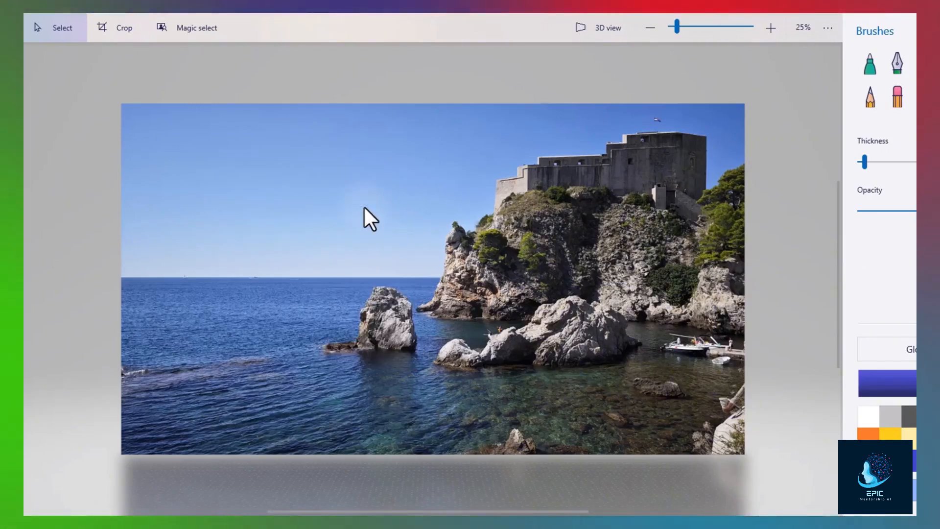
left_click(386, 313)
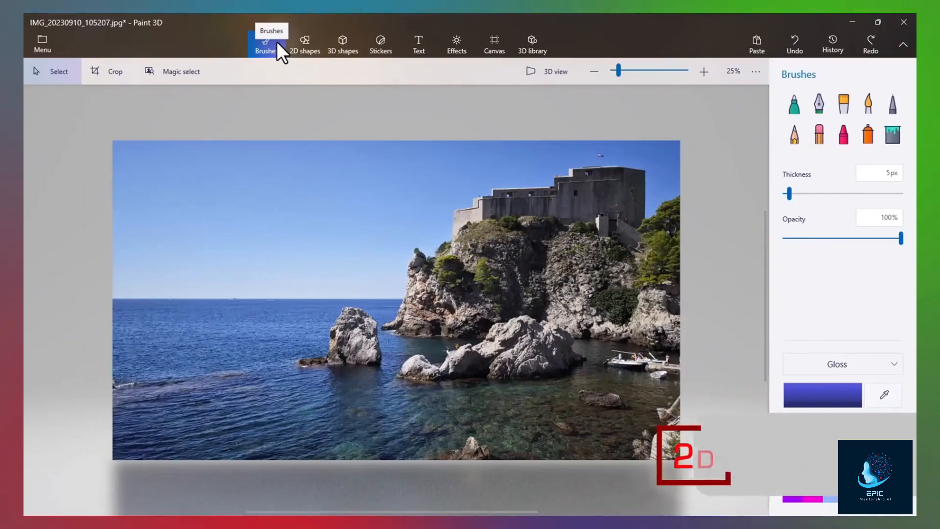
- Sketch a cloud outline in the sky with the Marker brush
left_click(793, 104)
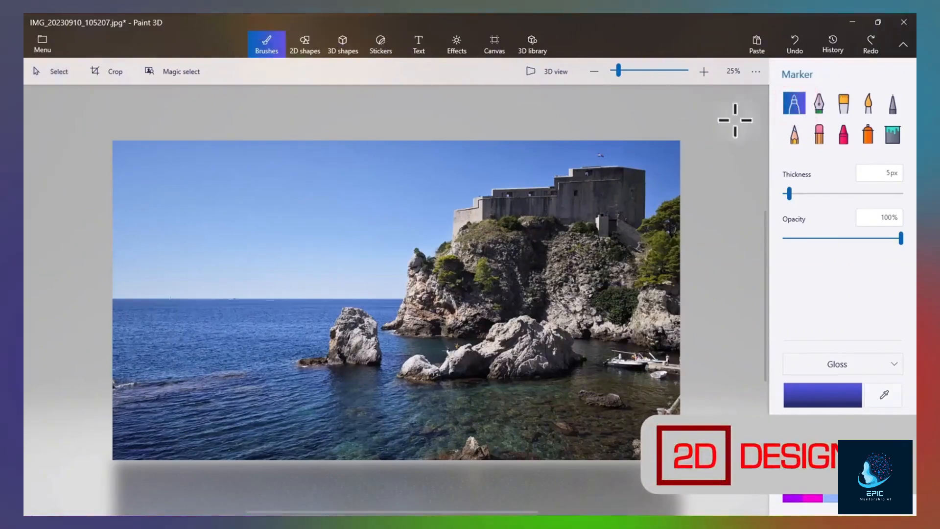
mouse_move(310, 194)
left_mouse_down()
mouse_move(289, 214)
mouse_move(313, 222)
mouse_move(344, 208)
left_mouse_up()
left_click_drag(317, 177, 312, 194)
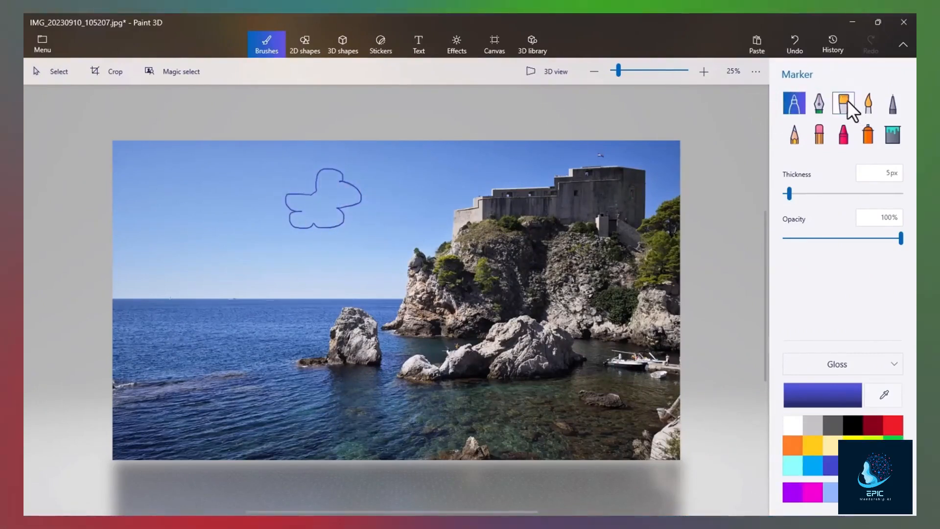
mouse_move(330, 188)
left_mouse_down()
mouse_move(300, 212)
mouse_move(341, 219)
left_mouse_up()
- Fill the cloud with white at 36% opacity, then bring up the 2D shapes collection
left_click_drag(832, 242, 826, 240)
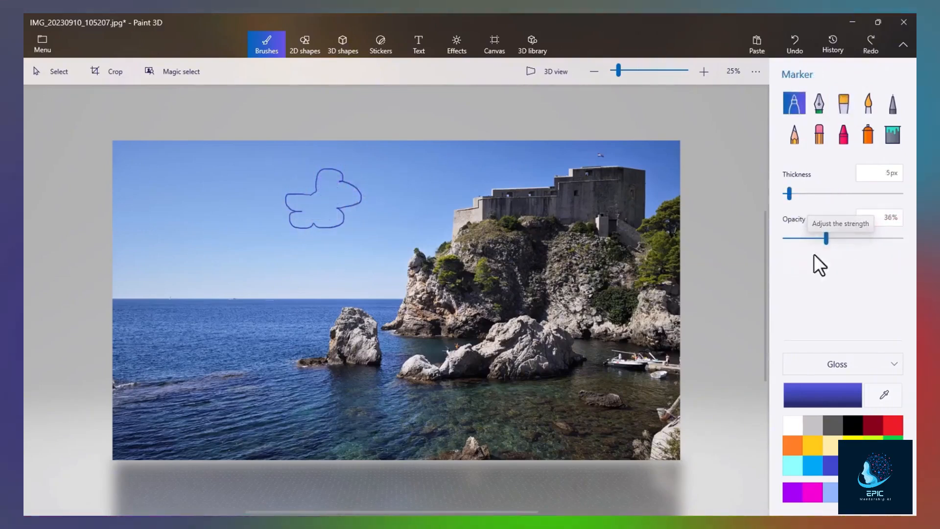
left_click(790, 426)
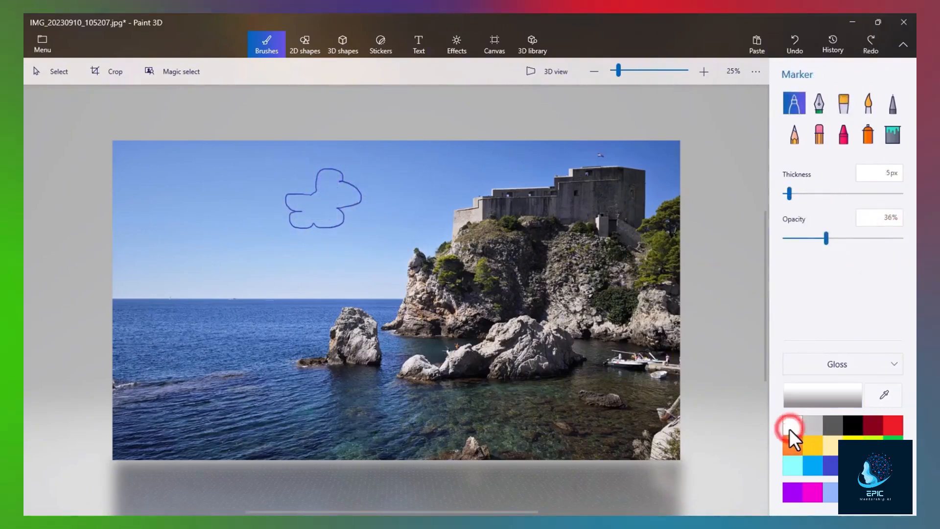
mouse_move(335, 173)
left_mouse_down()
mouse_move(319, 184)
mouse_move(349, 195)
left_mouse_up()
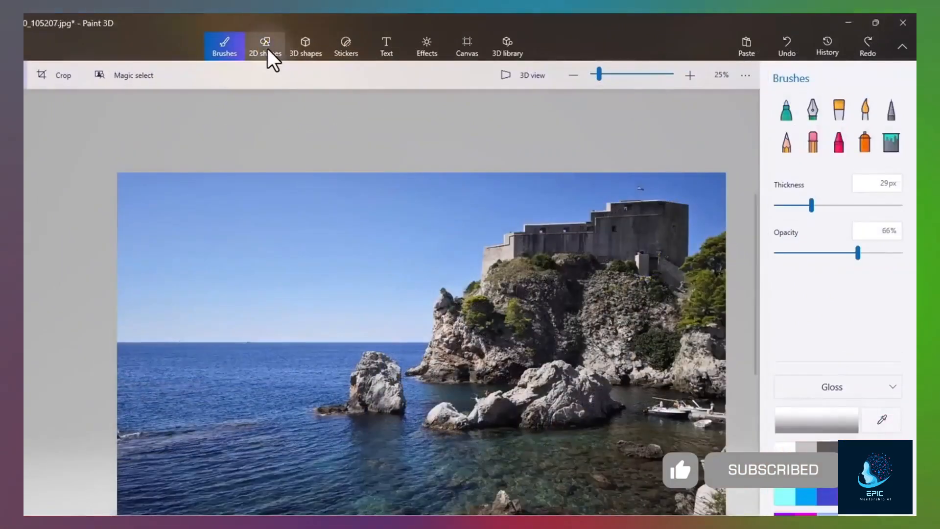
left_click(304, 44)
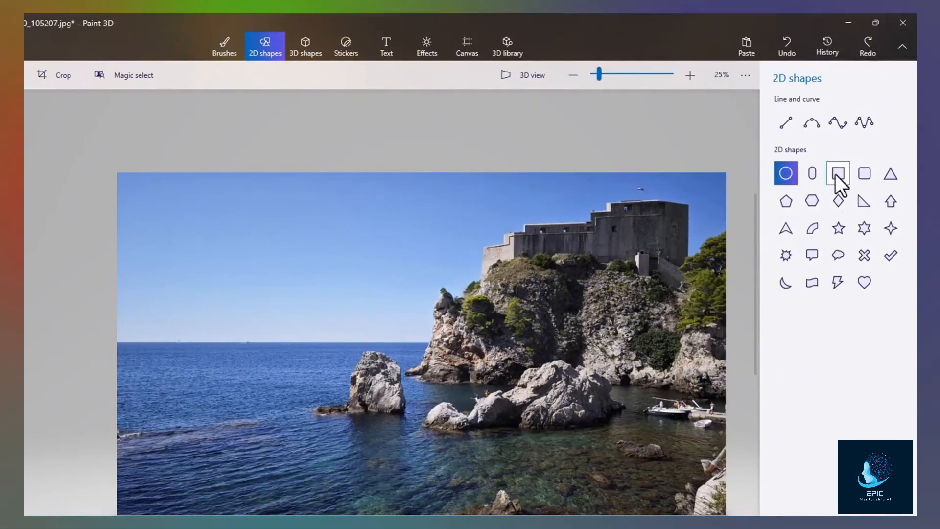
- Draw a large thought bubble in the sky and move it right and down
left_click(838, 255)
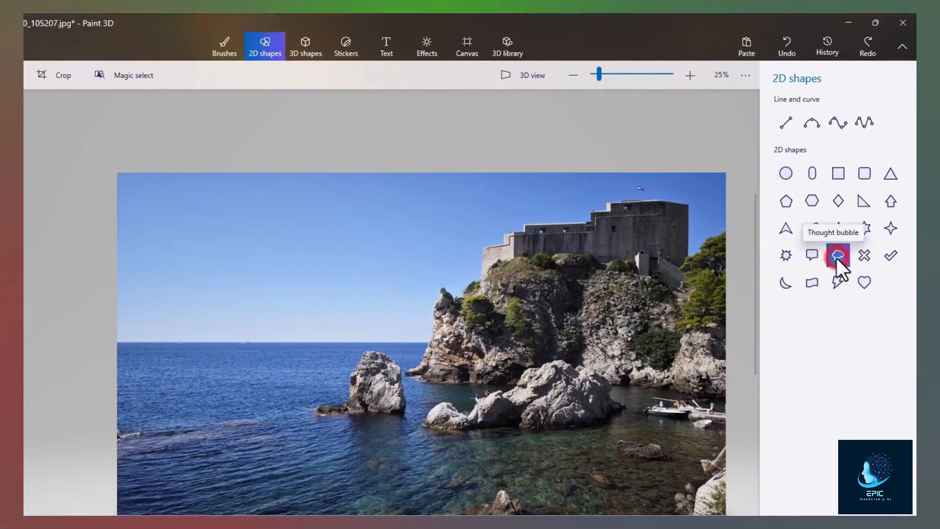
left_click(205, 252)
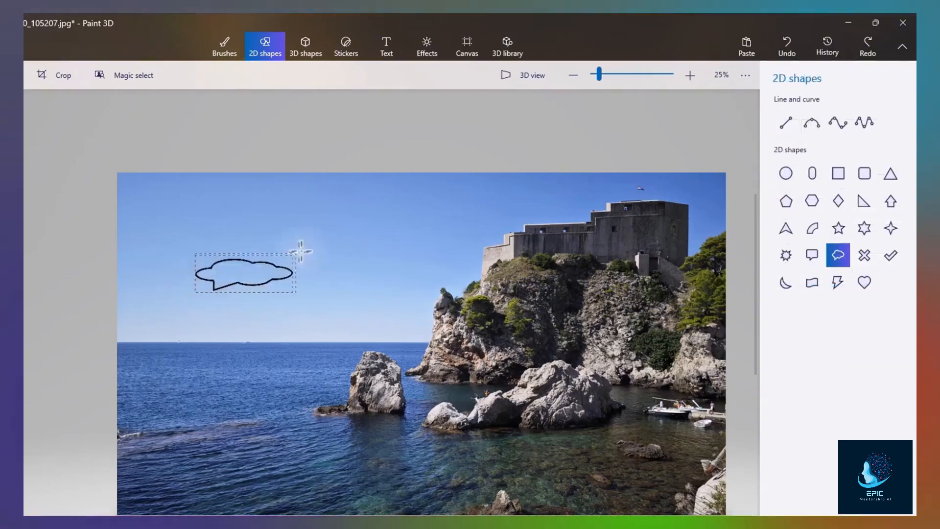
left_click_drag(300, 251, 346, 186)
left_click_drag(322, 252, 394, 269)
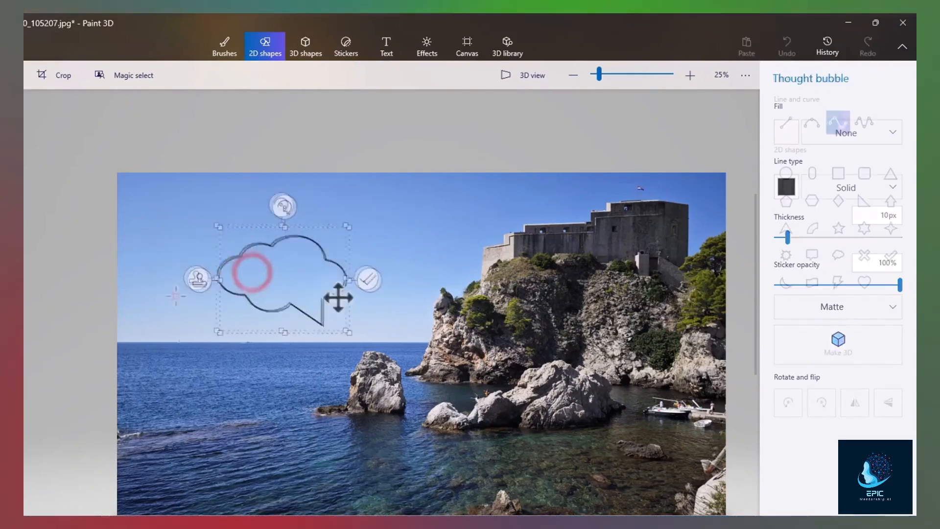
- Shape a curved line in the sky, then stamp a bubble copy over the fortress
left_click_drag(176, 295, 219, 250)
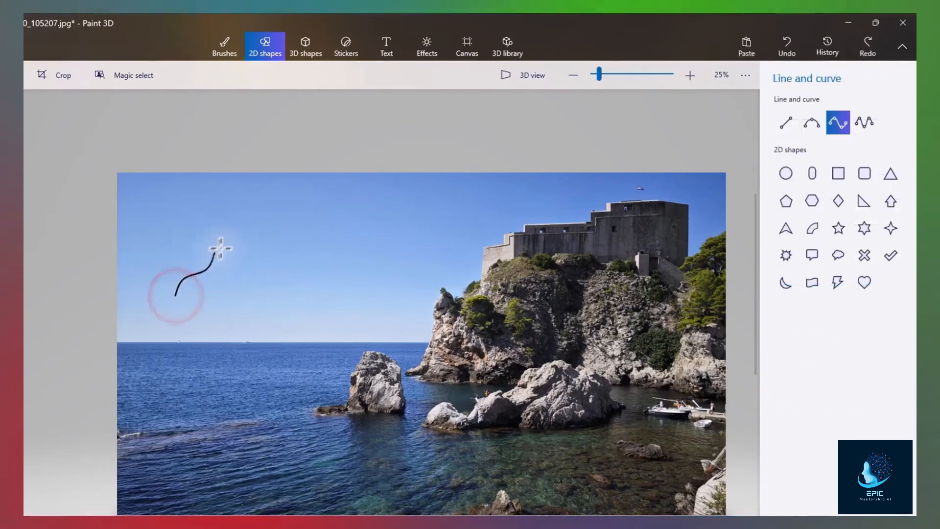
left_click_drag(300, 230, 317, 234)
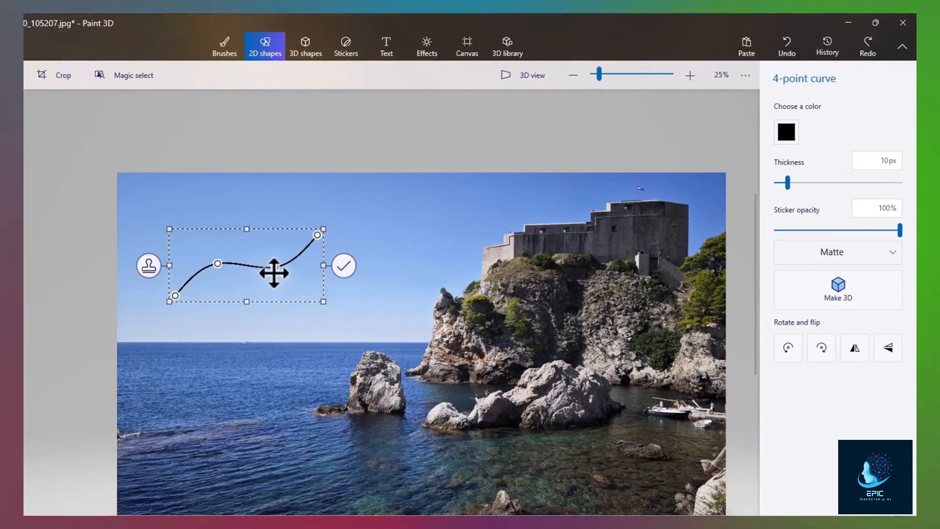
left_click_drag(276, 267, 279, 271)
mouse_move(217, 265)
left_mouse_down()
mouse_move(221, 313)
mouse_move(214, 258)
left_mouse_up()
left_click_drag(283, 269, 283, 279)
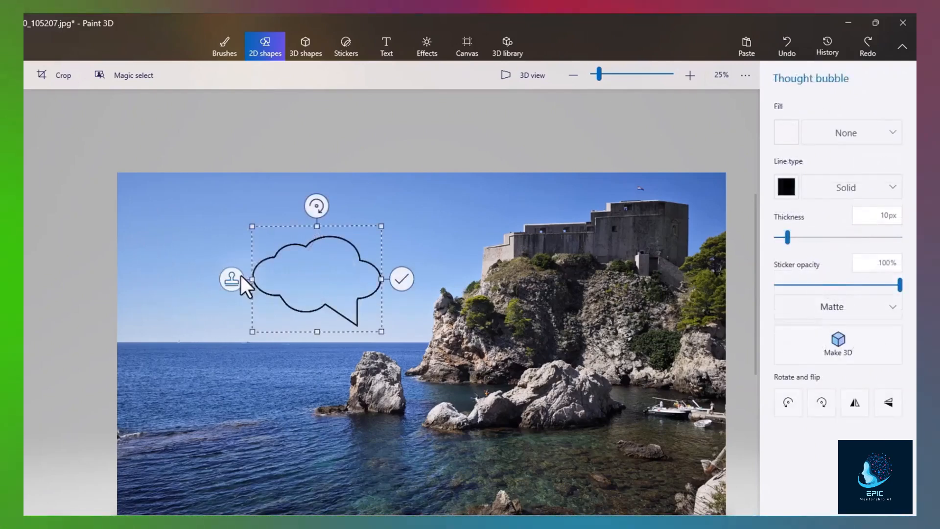
left_click(233, 279)
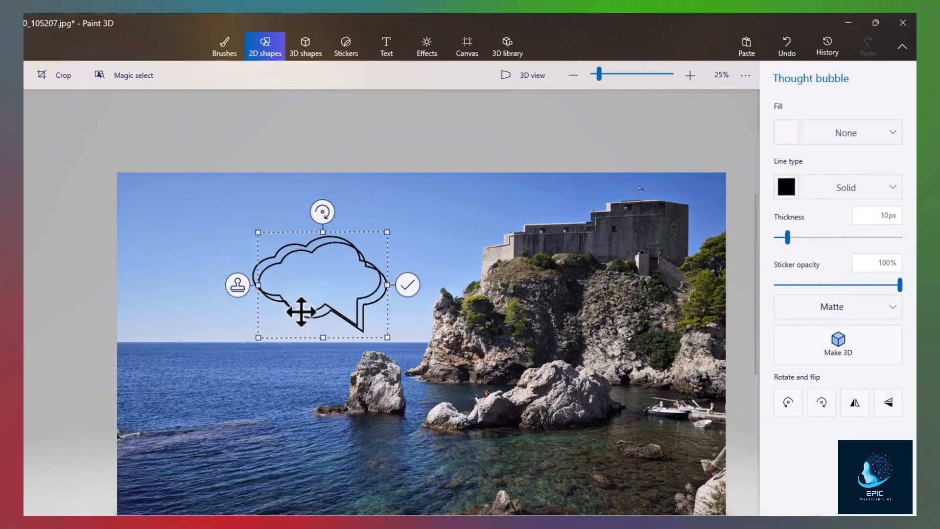
left_click_drag(276, 335, 448, 308)
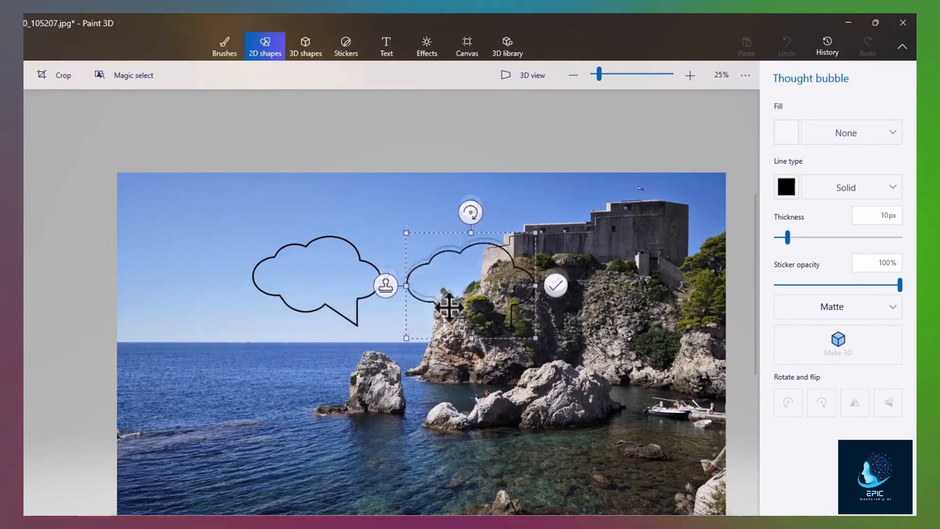
- Remove the bubble copy and style the bubble: white fill, red 18px outline, 71% opacity
key("ctrl+z")
left_click(786, 137)
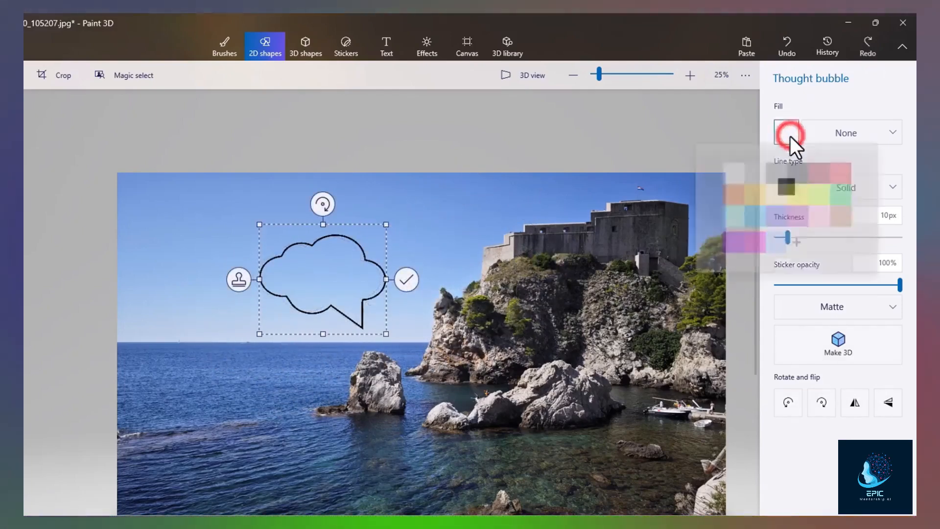
left_click(733, 177)
left_click(786, 187)
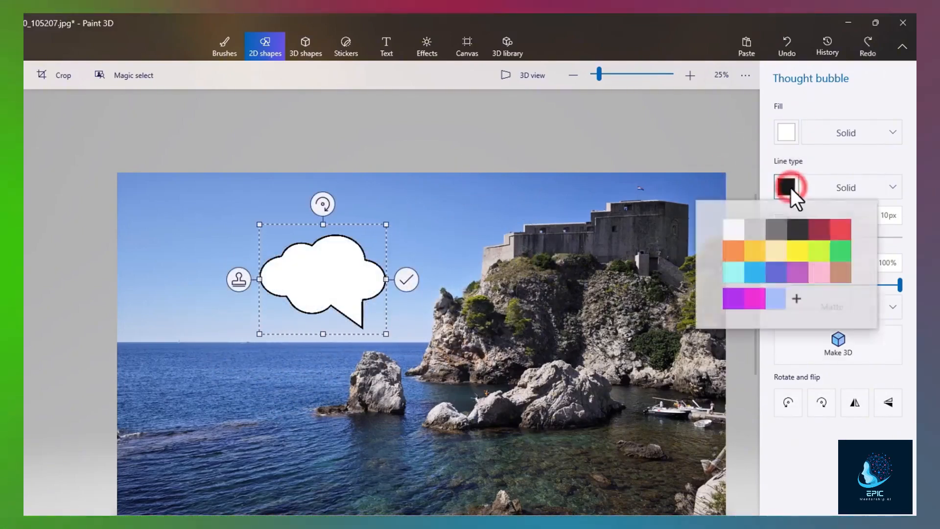
left_click(834, 234)
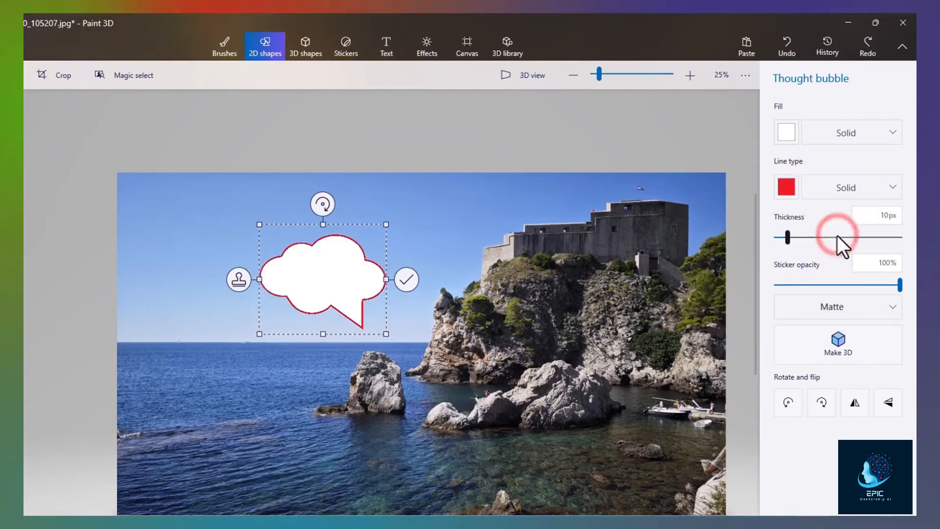
left_click(797, 238)
left_click(863, 285)
- Rotate and flip the thought bubble horizontally and vertically, then delete it
left_click(790, 403)
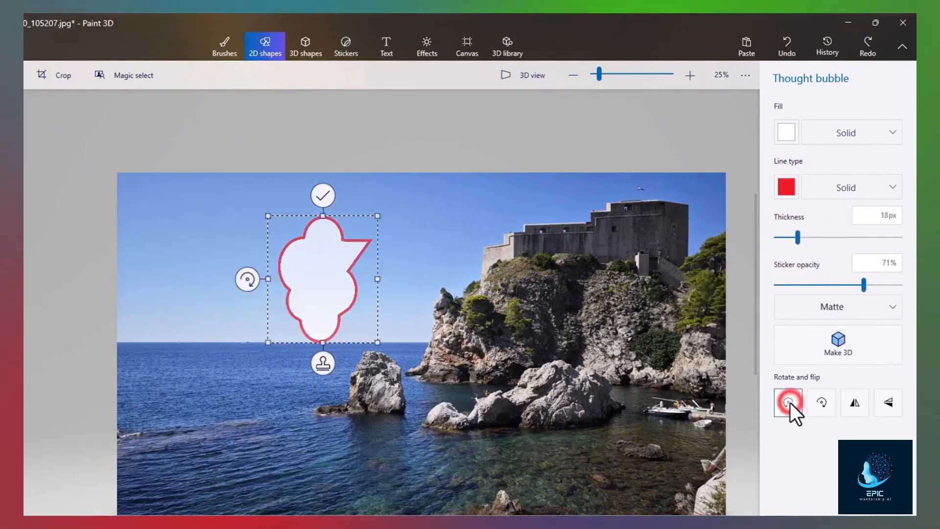
left_click(815, 403)
left_click(856, 403)
left_click(887, 404)
key("Delete")
- Place the smiling cartoon cloud sticker in the sky and nudge it slightly up and right
left_click(351, 47)
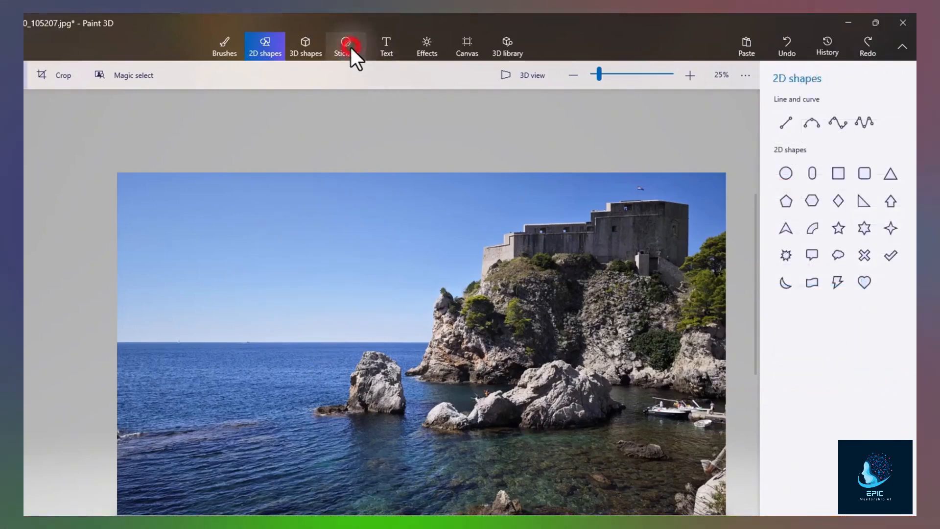
left_click(790, 126)
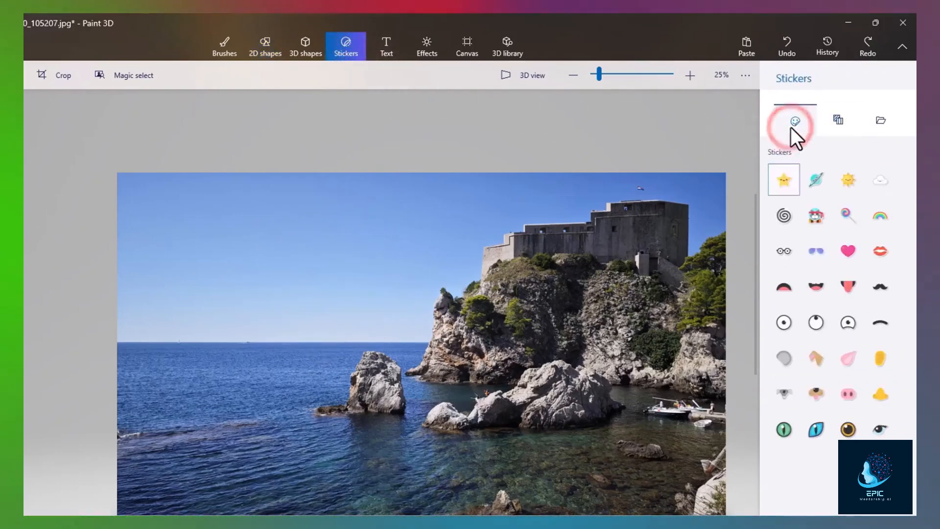
left_click(885, 188)
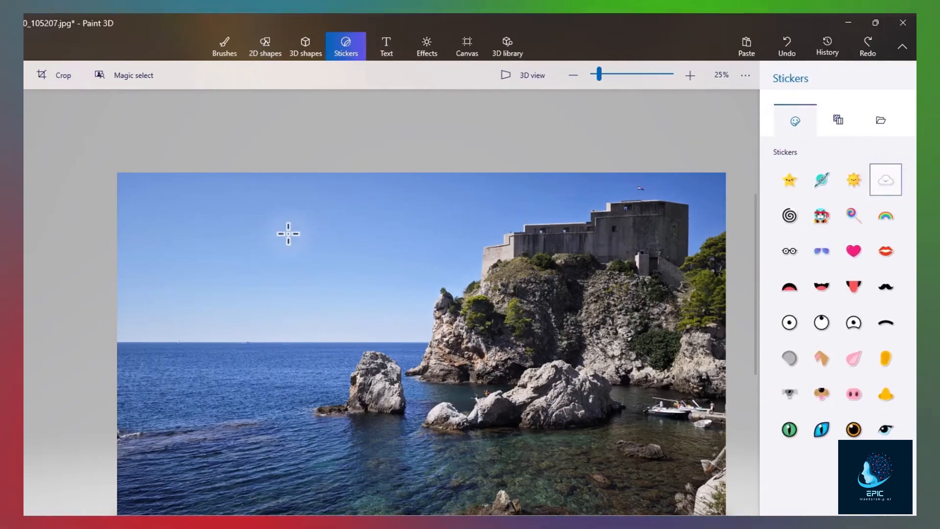
left_click_drag(351, 270, 360, 360)
left_click_drag(338, 310, 345, 278)
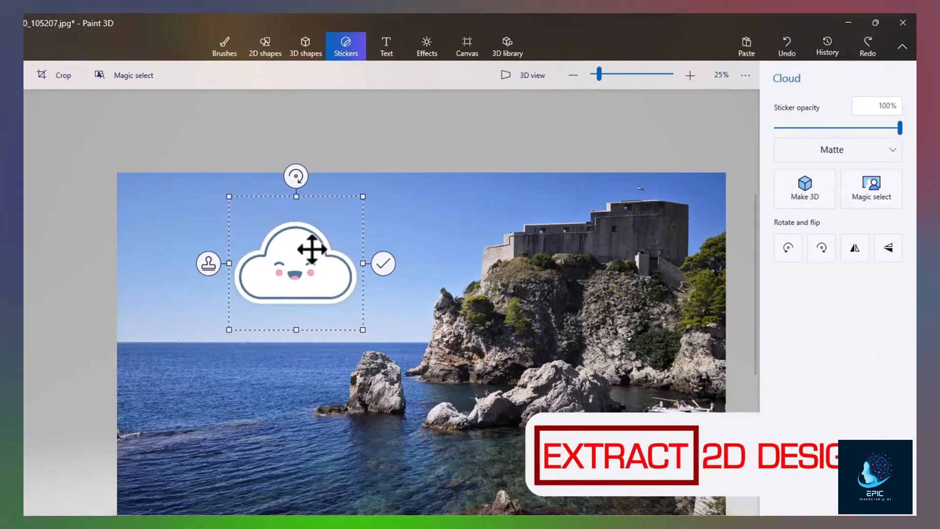
key("Return")
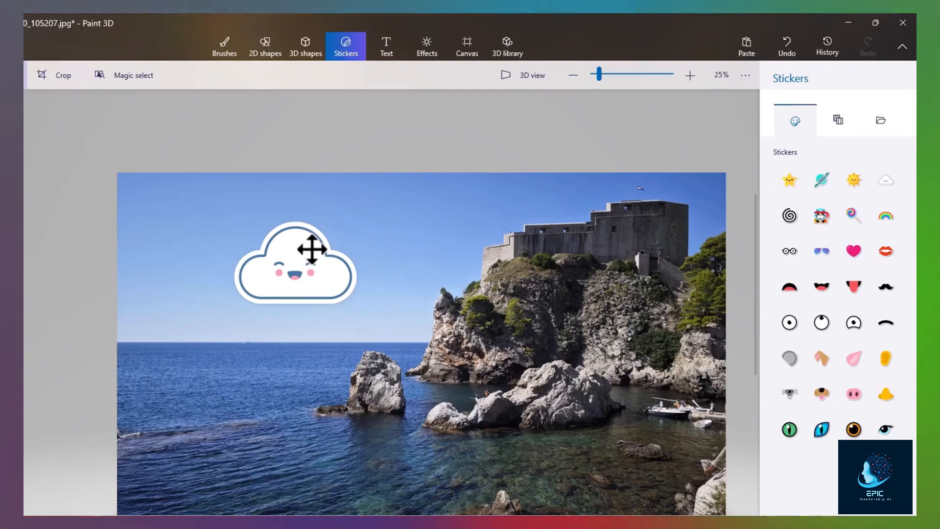
key("ctrl+z")
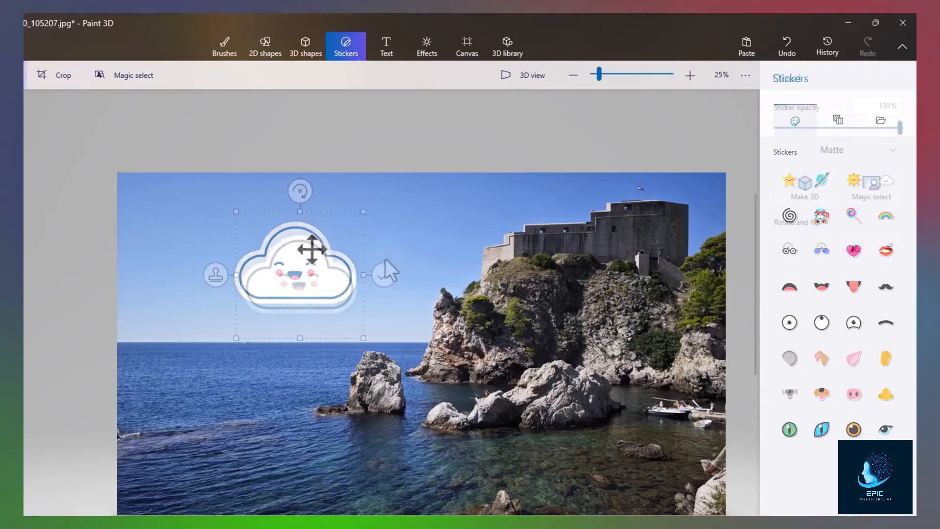
mouse_move(329, 256)
left_mouse_down()
mouse_move(352, 258)
mouse_move(334, 256)
left_mouse_up()
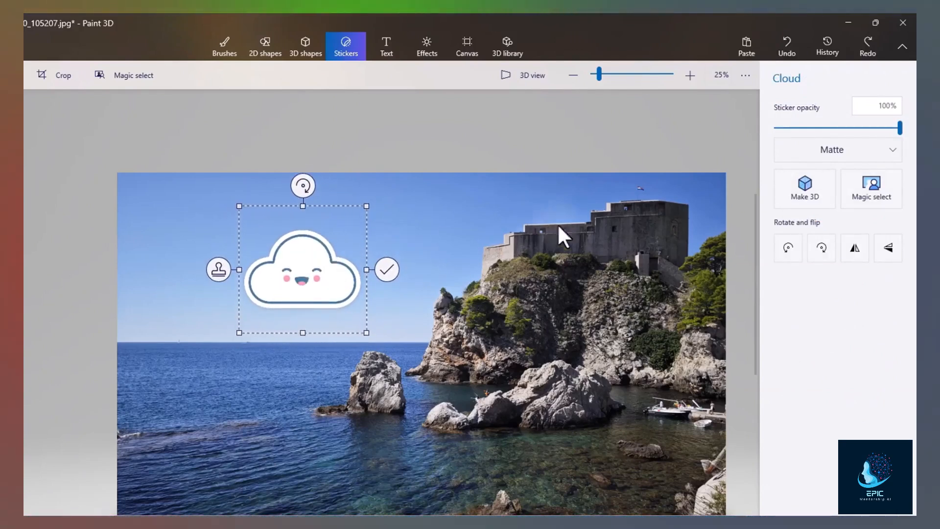
- Make the smiling cloud sticker 3D, view it edge-on, then turn it back into a sticker
left_click(816, 199)
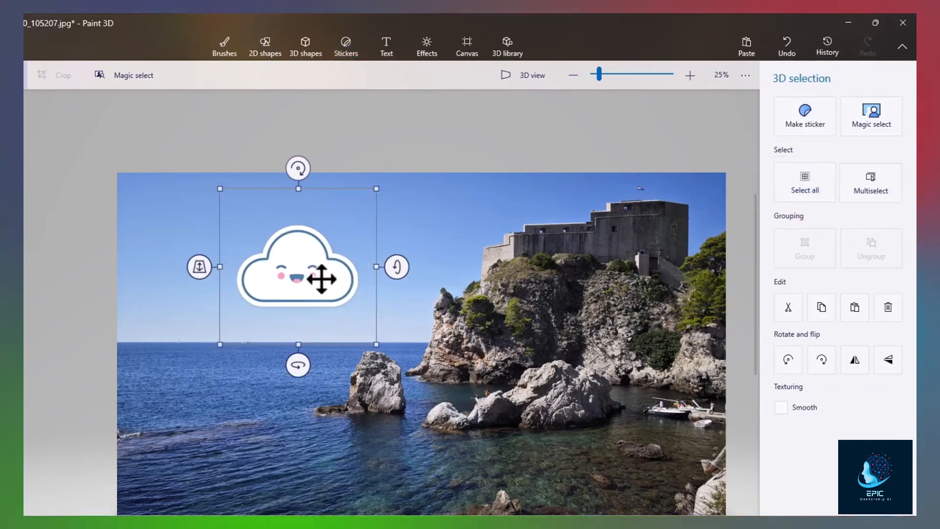
left_click(442, 221)
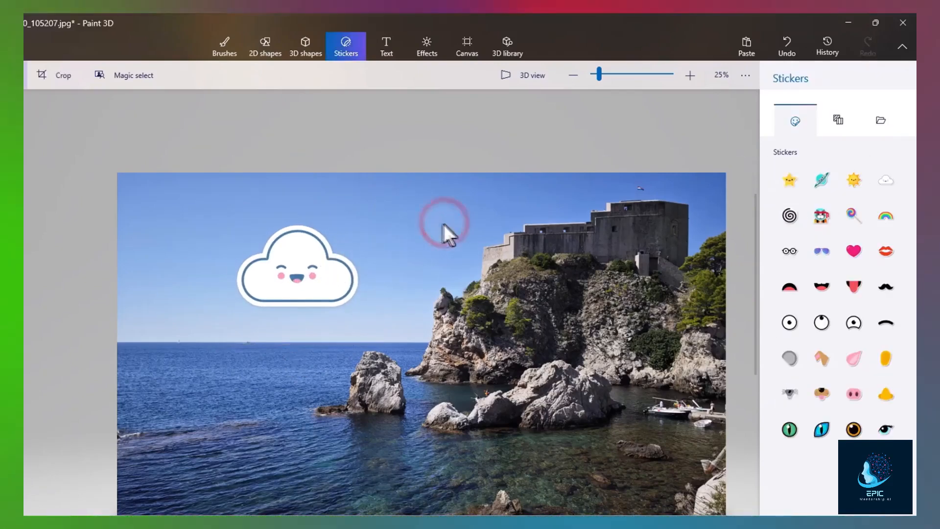
left_click(330, 266)
left_click(416, 245)
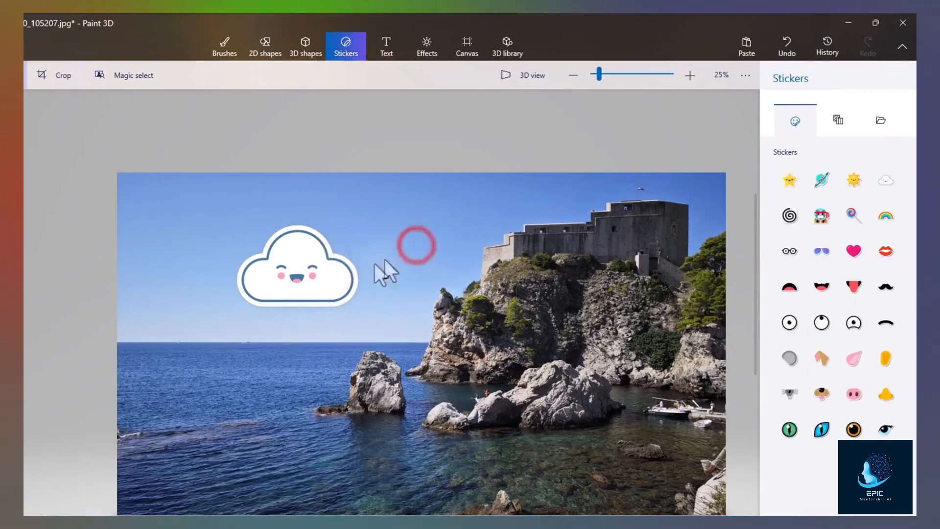
left_click(351, 275)
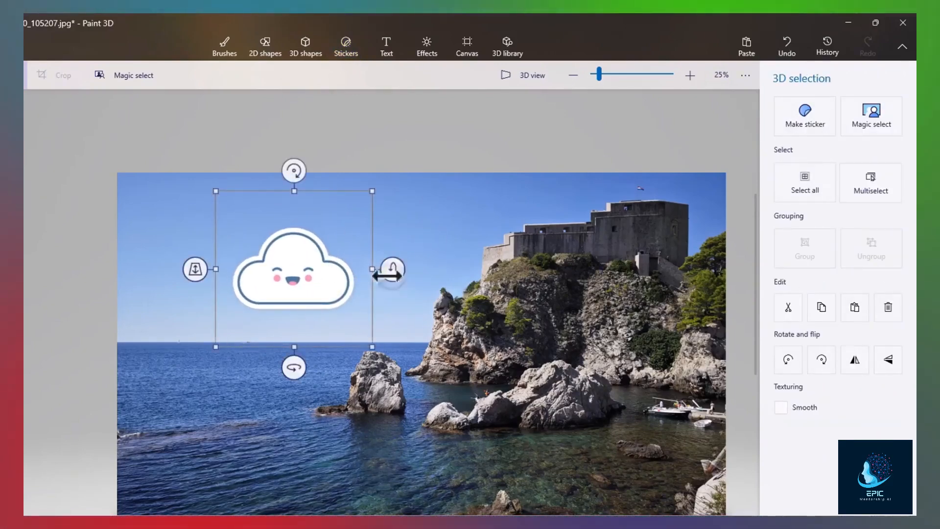
mouse_move(535, 233)
left_mouse_down()
mouse_move(639, 236)
mouse_move(526, 233)
left_mouse_up()
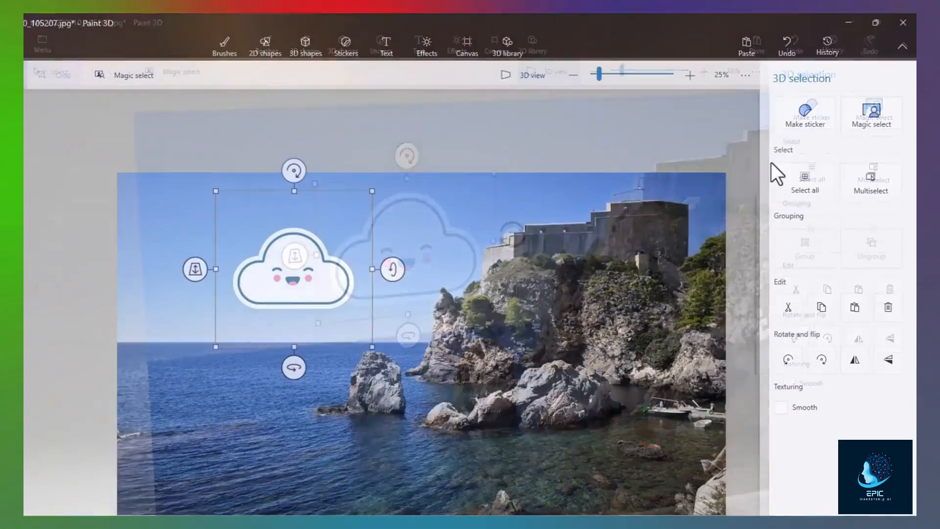
left_click(806, 122)
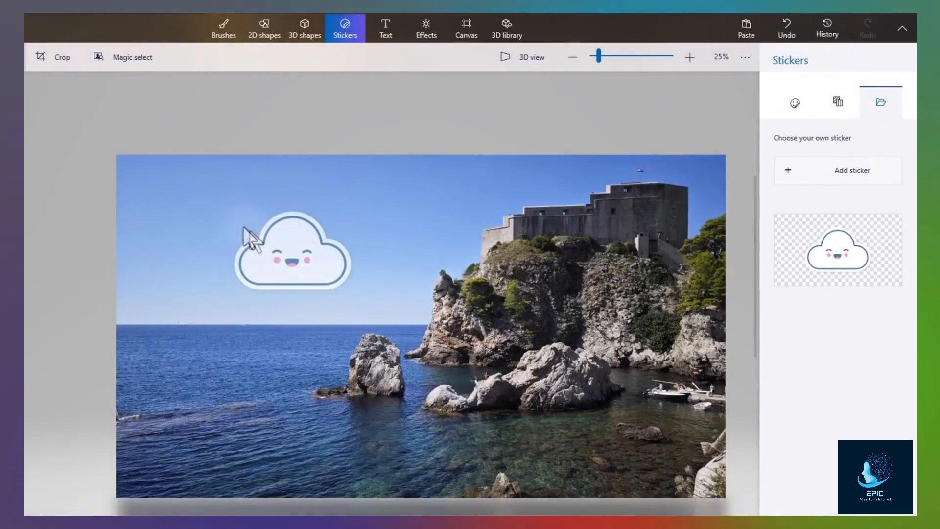
- Tighten a Magic select box around the smiling cloud in the sky
left_click(145, 61)
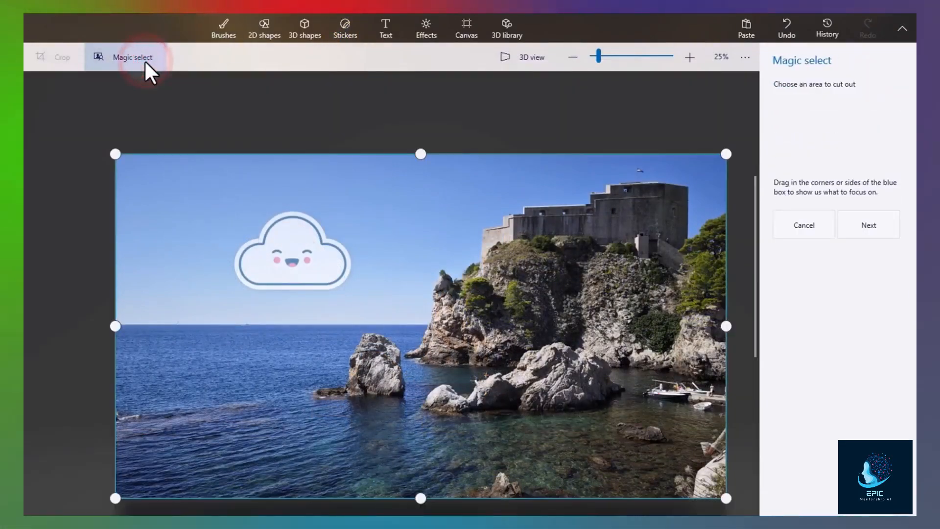
left_click_drag(115, 326, 210, 326)
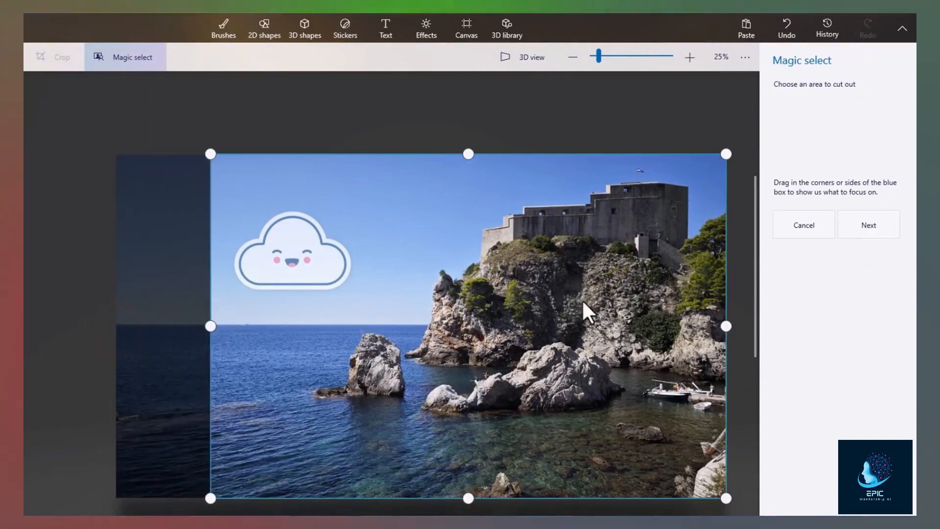
left_click_drag(726, 329, 370, 323)
left_click_drag(286, 496, 290, 314)
left_click_drag(288, 153, 291, 184)
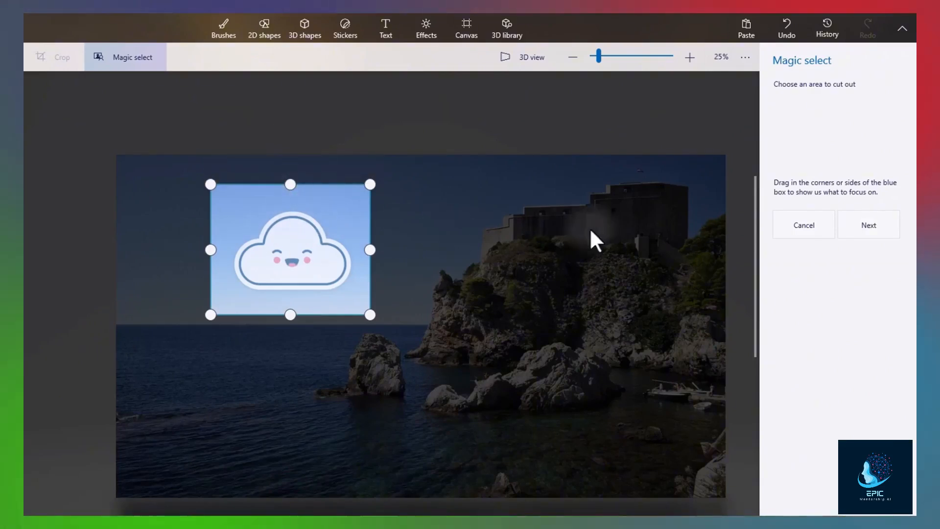
- Cut the cloud out as an object with Autofill background on, then check the selection
left_click(883, 225)
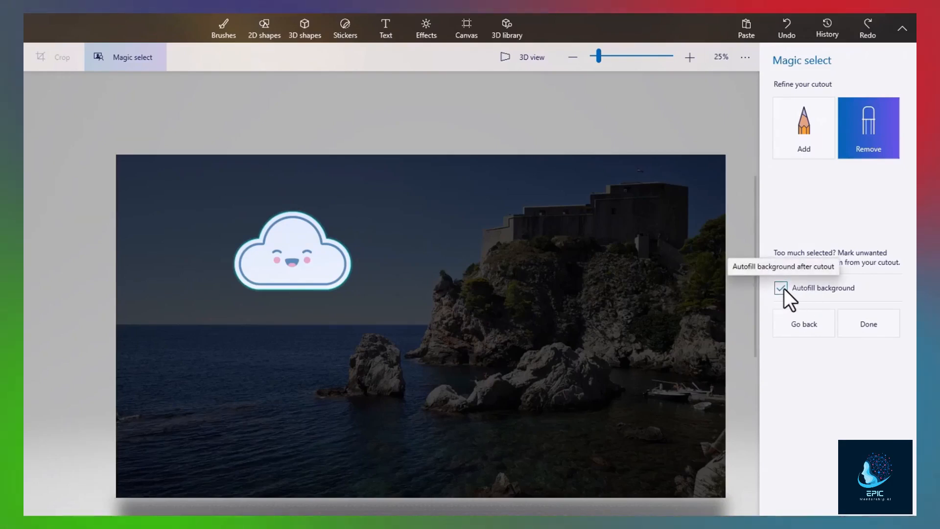
left_click(869, 325)
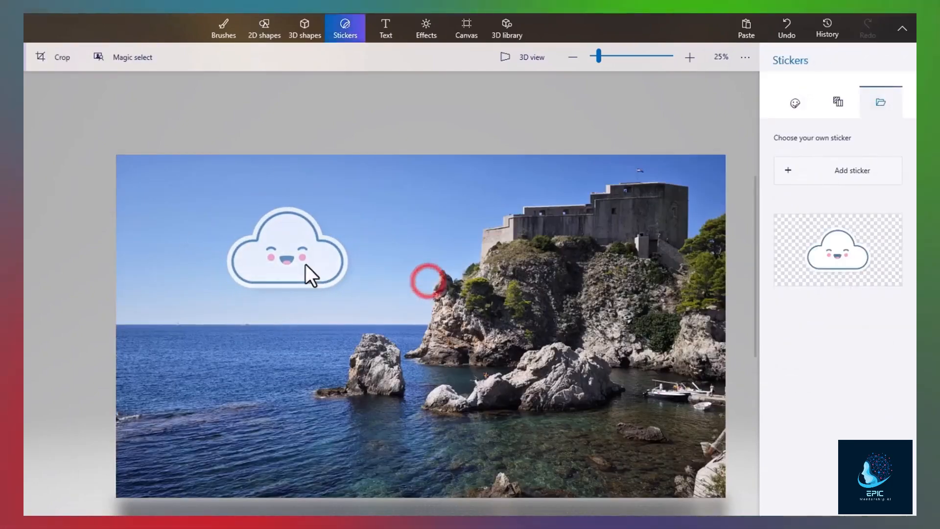
left_click(304, 263)
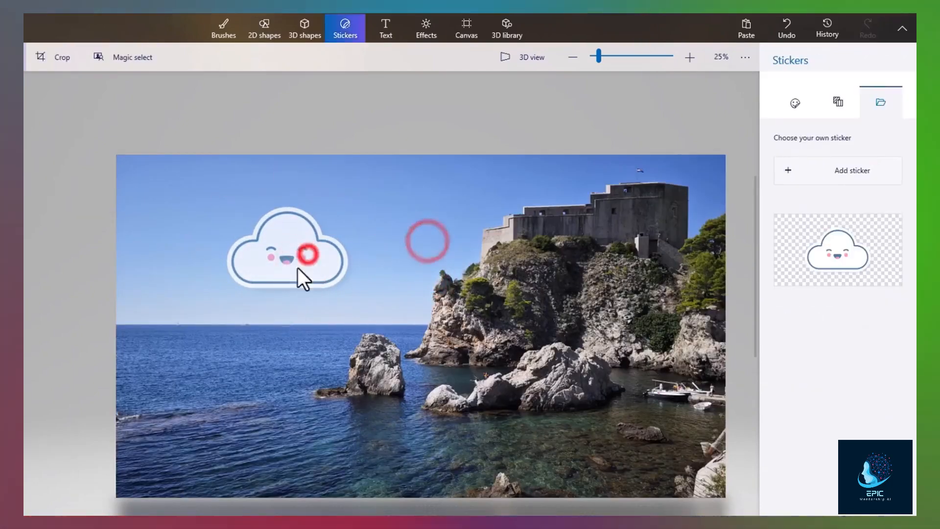
left_click(314, 267)
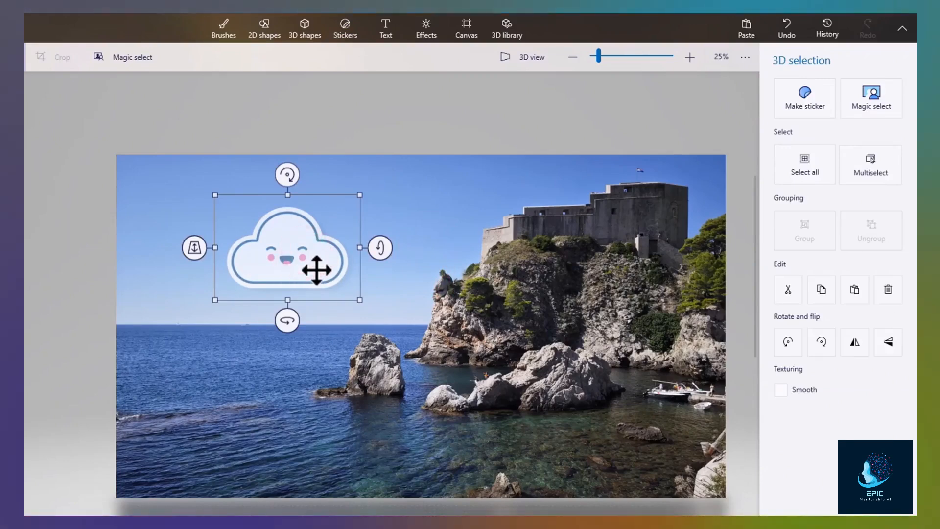
left_click(418, 329)
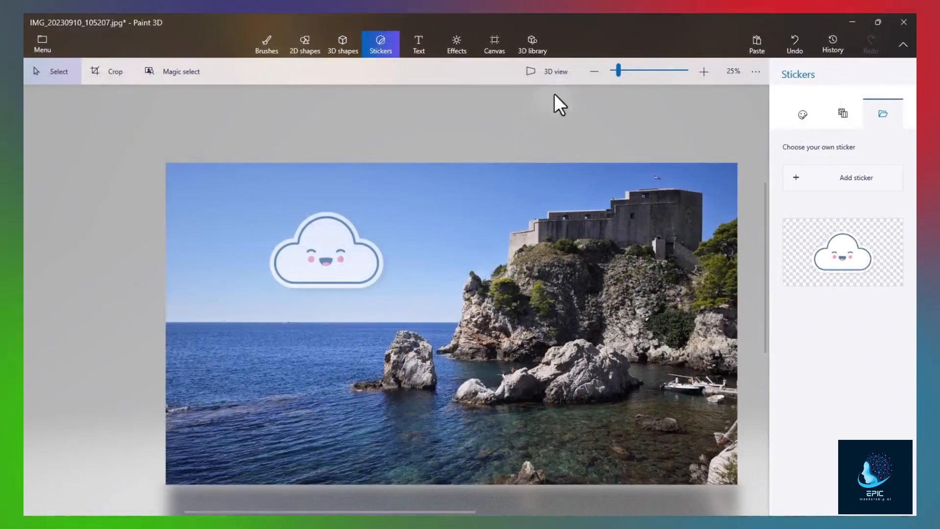
- Switch to 3D view, zoom out to 25% and turn the photo canvas nearly front-facing
left_click(561, 75)
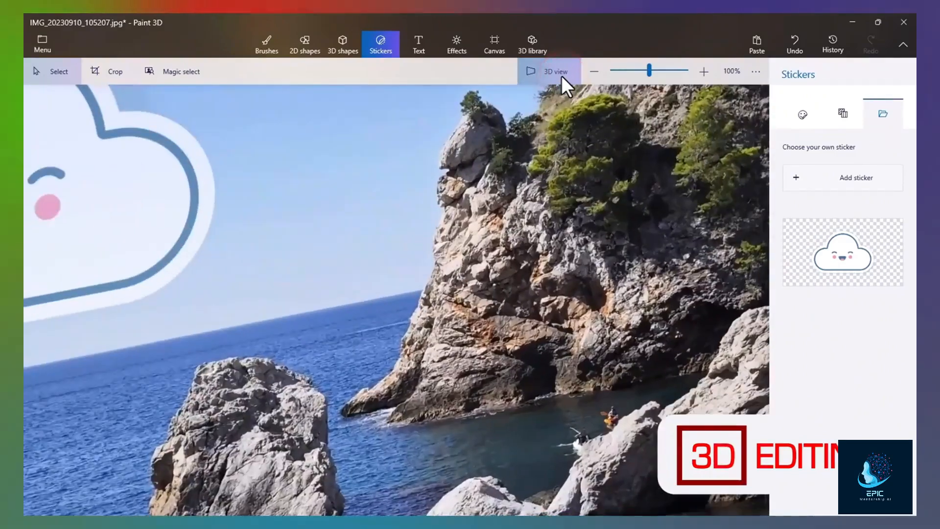
scroll(479, 203, "down", 3)
scroll(448, 232, "down", 3)
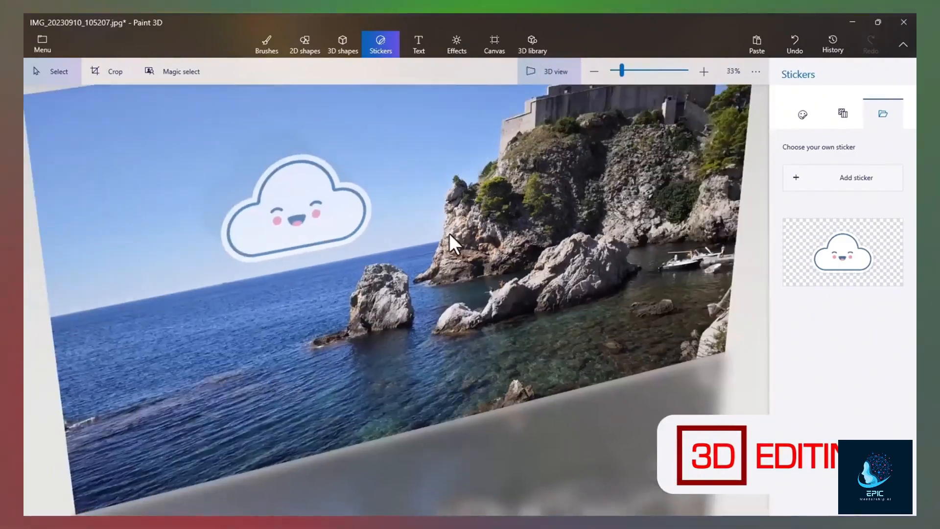
scroll(394, 258, "up", 2)
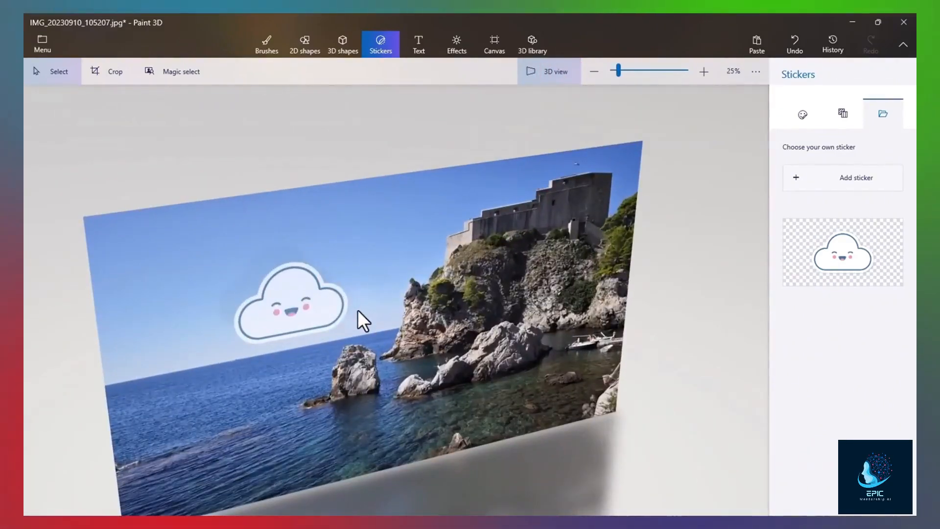
left_click_drag(394, 358, 431, 340)
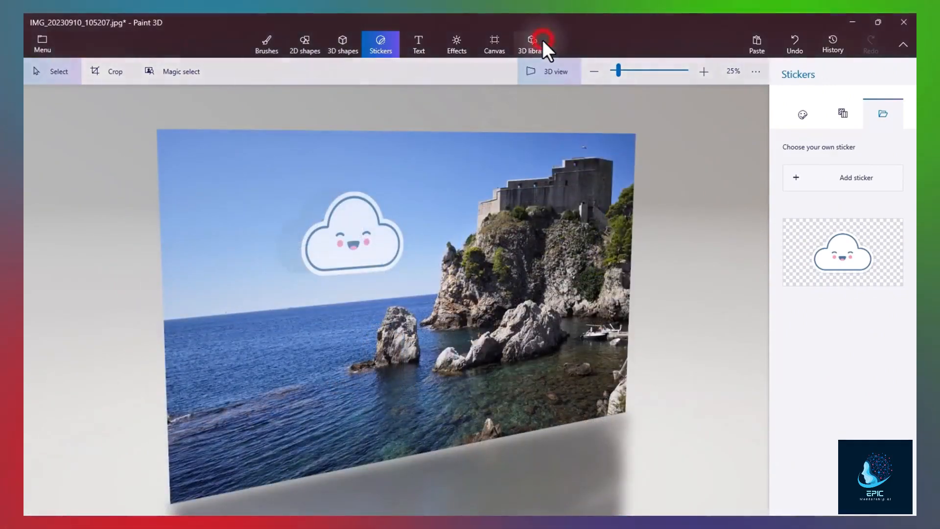
- Search the 3D library for 'bird', insert the Duck model and move it onto the rocks
left_click(542, 39)
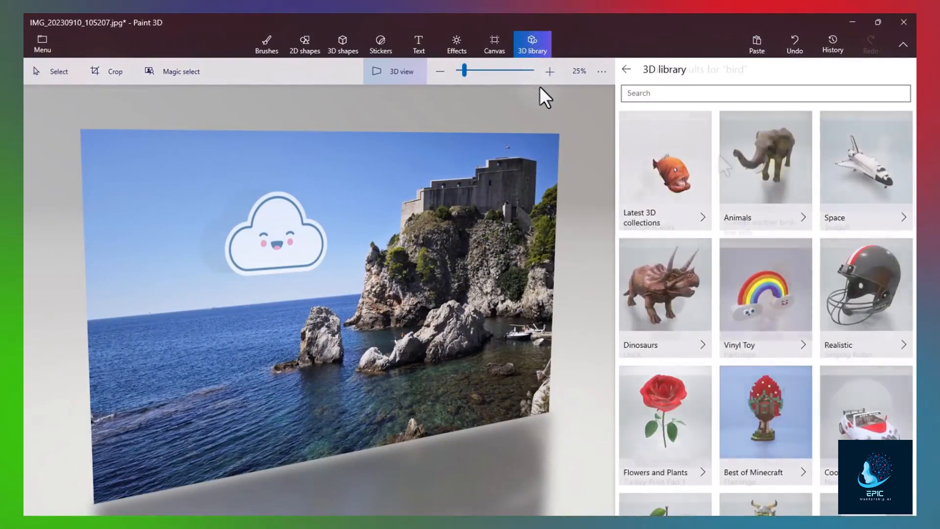
type("bird")
key("Return")
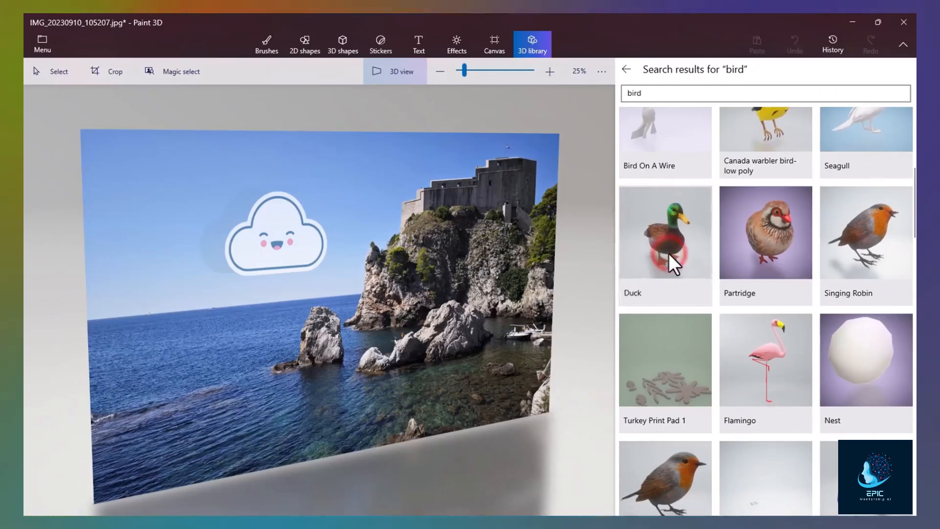
left_click(668, 253)
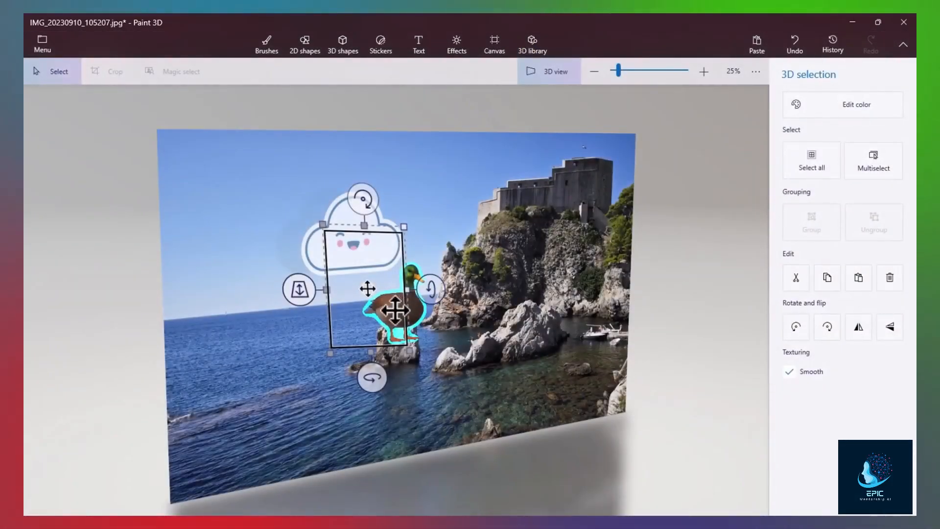
left_click(484, 332)
left_click(417, 313)
left_click(392, 313)
left_click(394, 313)
left_click_drag(395, 315, 449, 336)
left_click_drag(469, 396, 426, 389)
- Rotate the duck about 13° and tilt it 12°, push it back, and shrink it smaller
scroll(486, 398, "up", 5)
mouse_move(478, 329)
left_mouse_down()
mouse_move(483, 366)
mouse_move(480, 338)
left_mouse_up()
mouse_move(421, 221)
left_mouse_down()
mouse_move(404, 224)
mouse_move(418, 221)
left_mouse_up()
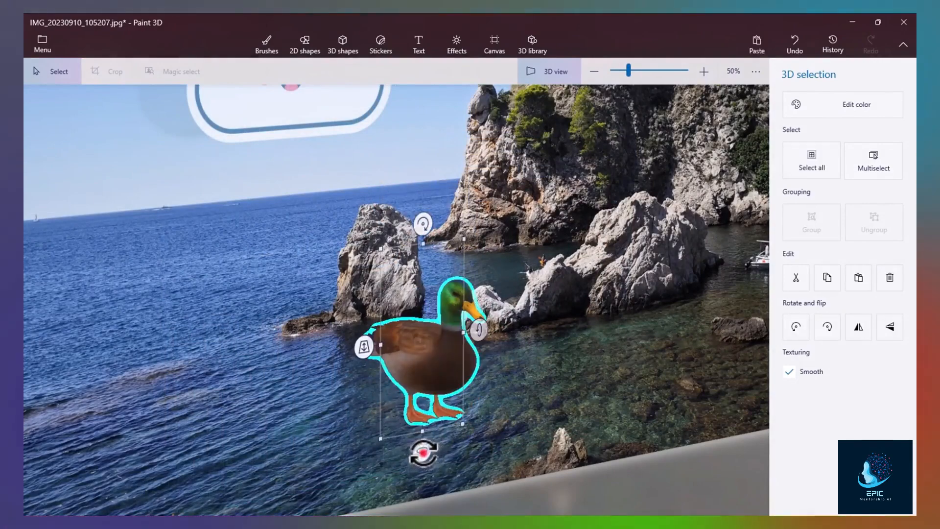
left_click_drag(423, 453, 384, 452)
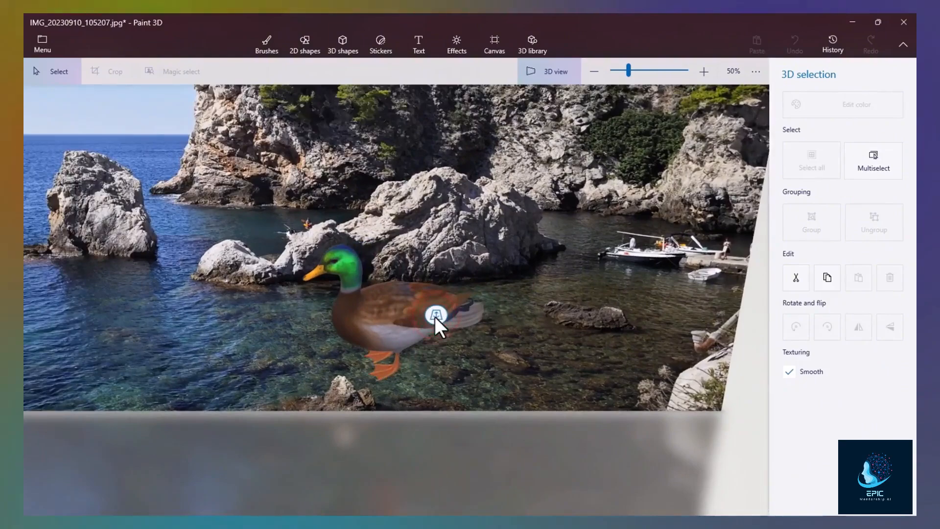
mouse_move(434, 317)
left_mouse_down()
mouse_move(433, 278)
mouse_move(421, 312)
left_mouse_up()
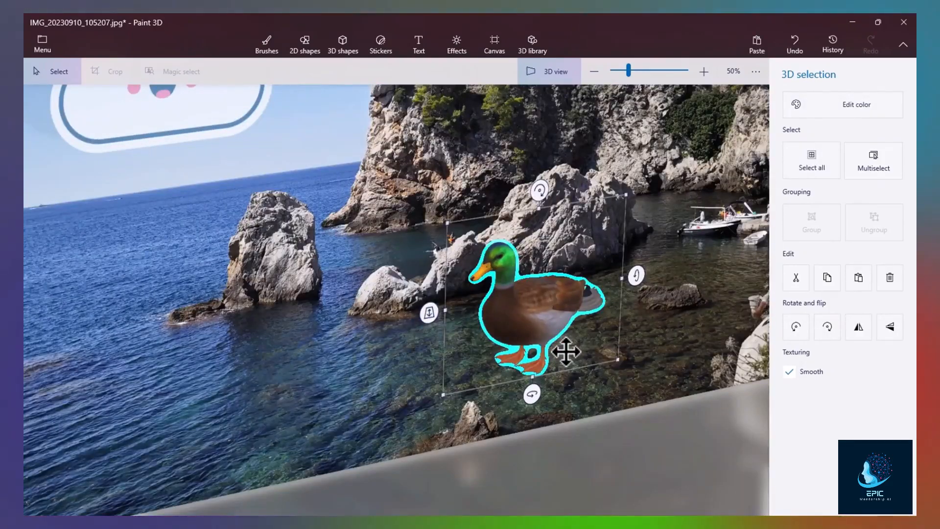
key("ctrl")
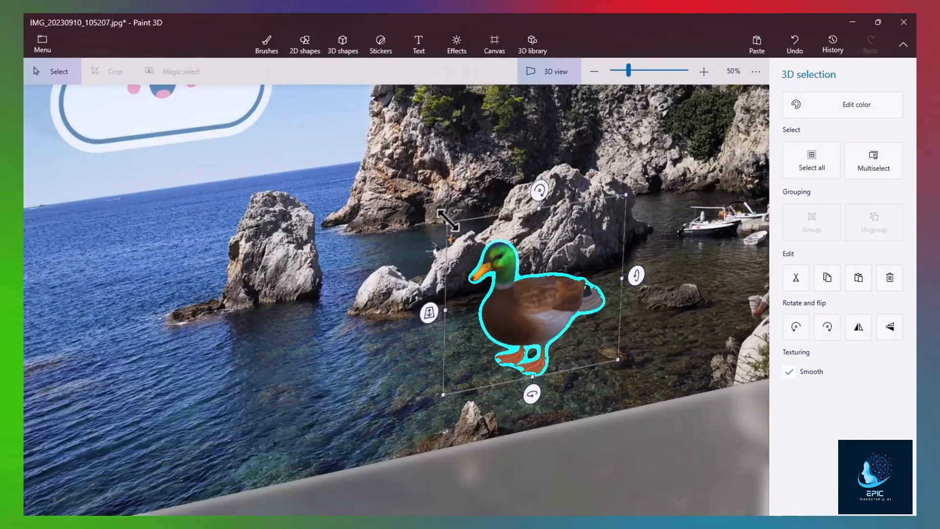
left_click_drag(446, 226, 505, 285)
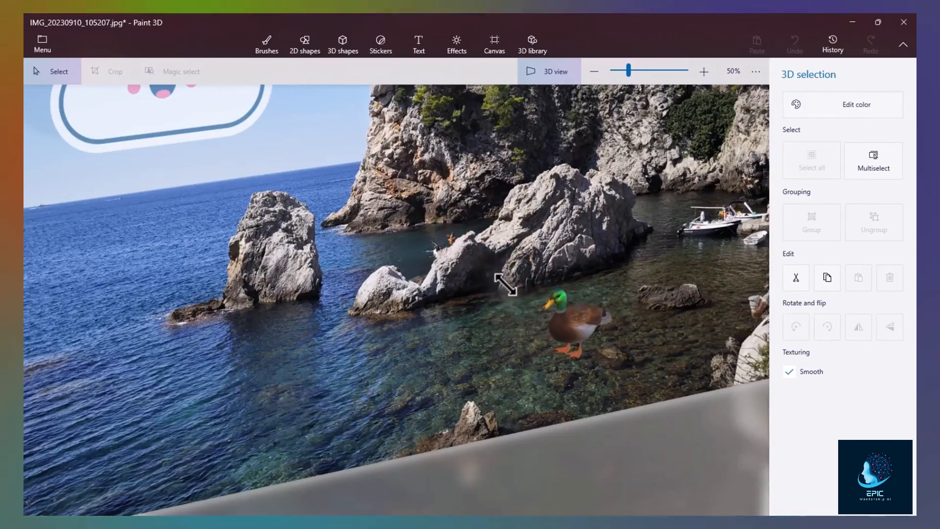
scroll(580, 336, "up", 1)
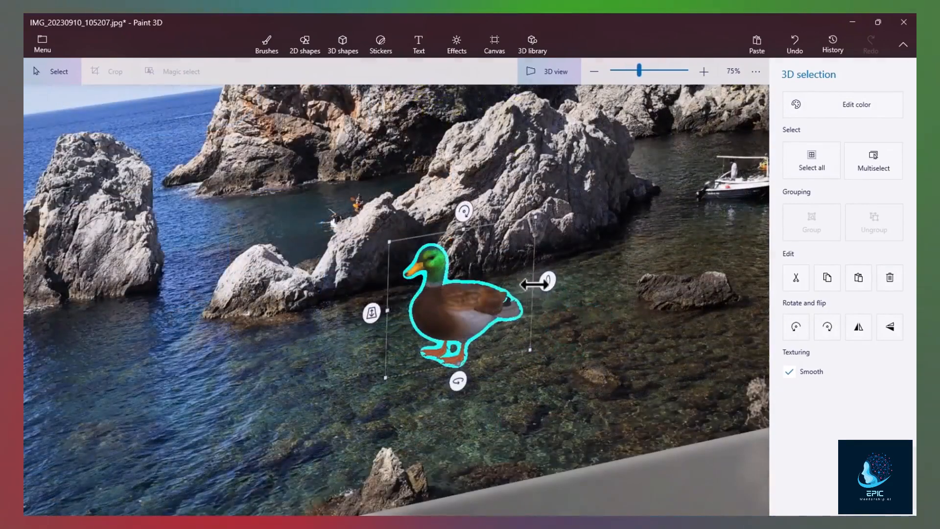
left_click_drag(487, 294, 551, 279)
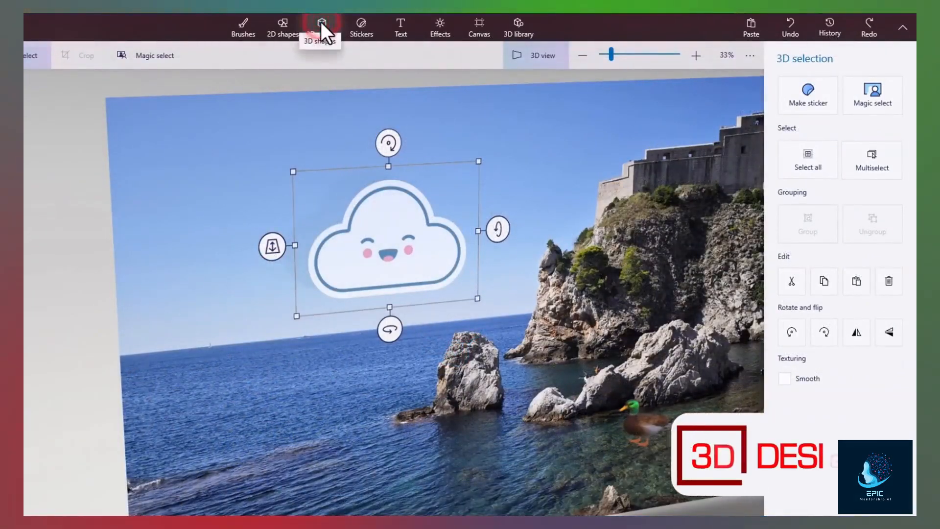
- Add the Cat model from 3D shapes, sizing it on the rocks below the castle
left_click(321, 24)
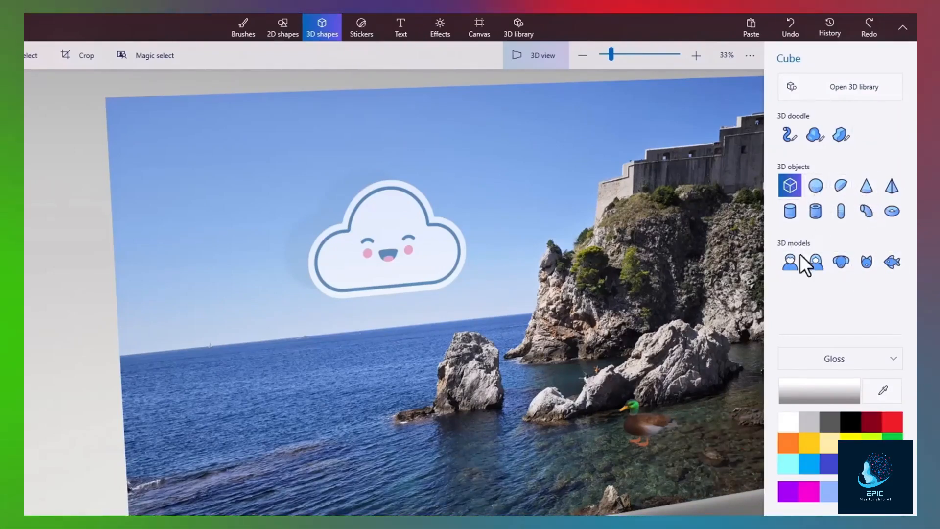
left_click(867, 262)
scroll(538, 278, "down", 1)
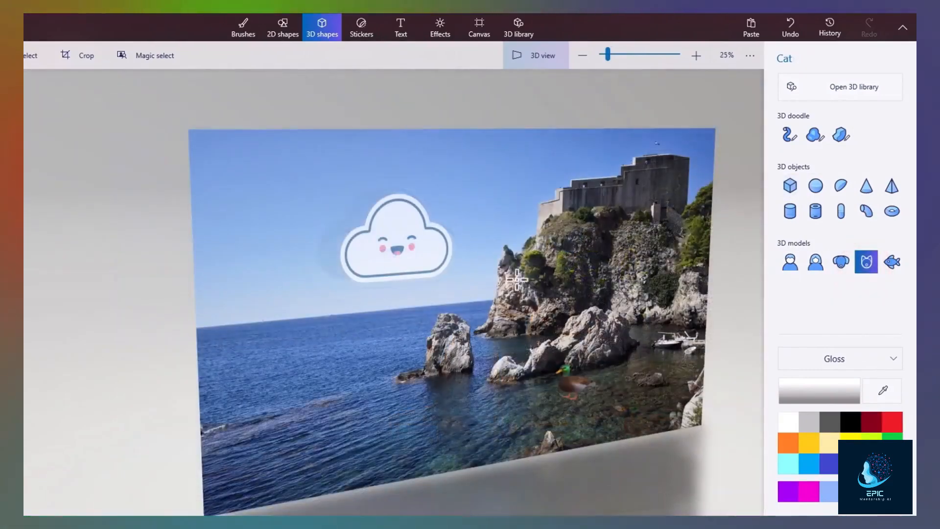
left_click(278, 360)
mouse_move(275, 405)
left_mouse_down()
mouse_move(374, 355)
mouse_move(315, 401)
left_mouse_up()
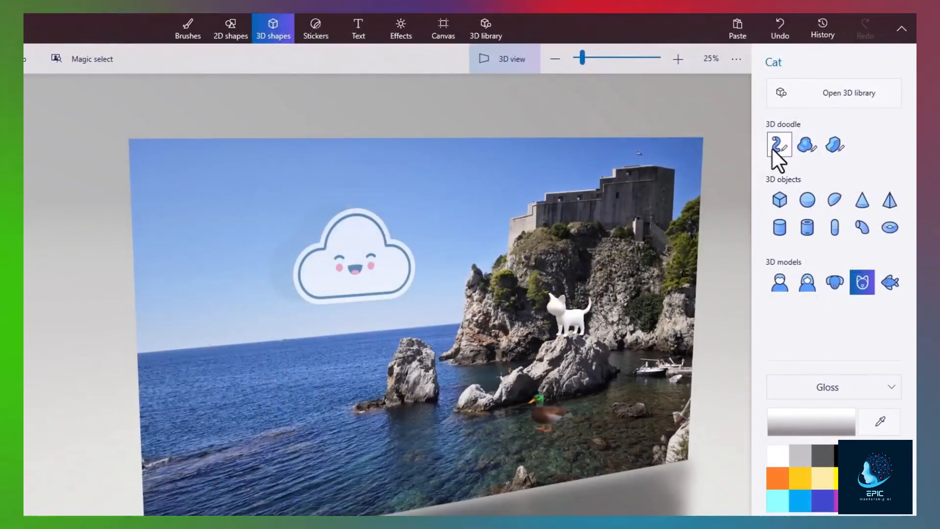
- Draw yellow hook-shaped and curling 3D tubes across the sky
left_click(771, 148)
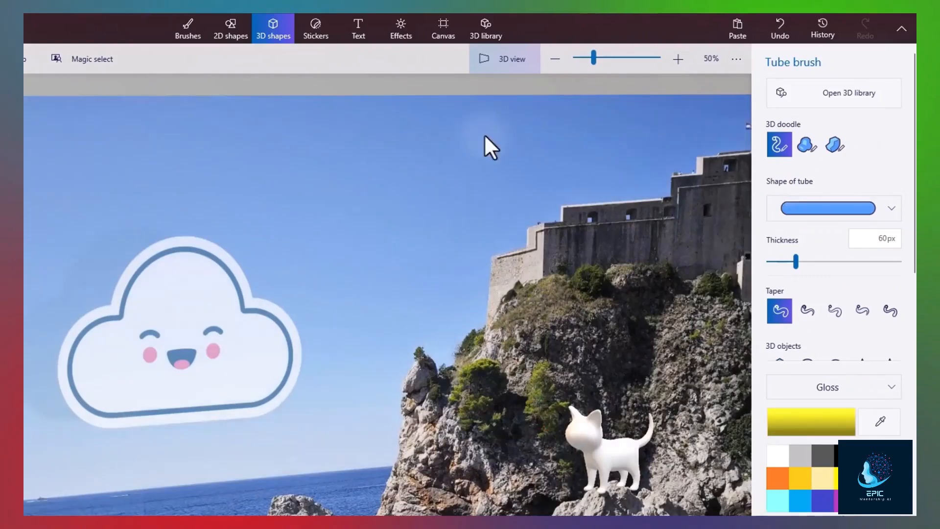
left_click_drag(489, 129, 469, 140)
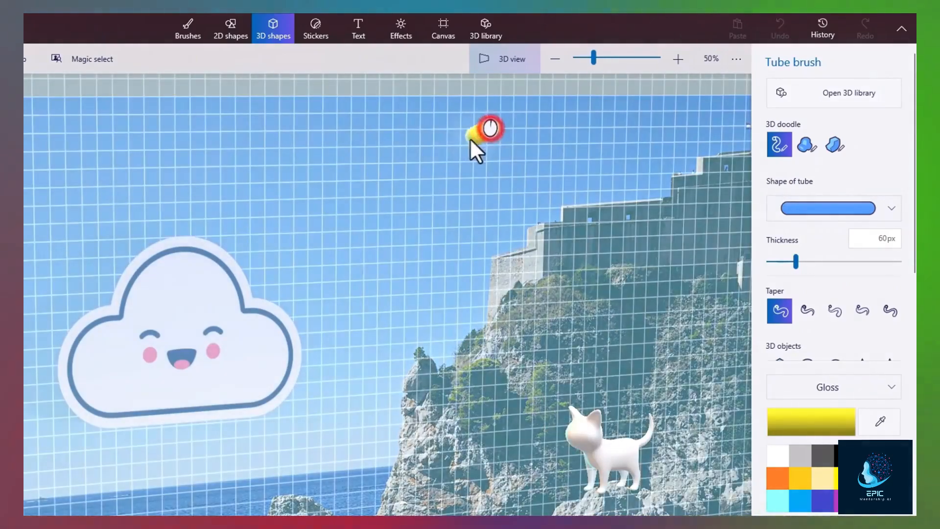
left_click_drag(312, 197, 339, 191)
left_click(832, 208)
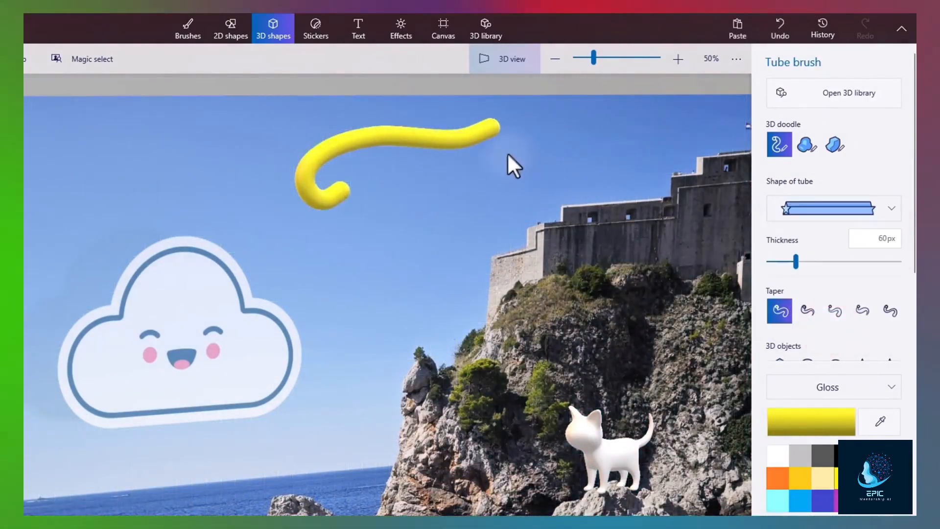
left_click_drag(507, 154, 488, 167)
mouse_move(377, 179)
left_mouse_down()
mouse_move(368, 227)
mouse_move(381, 249)
left_mouse_up()
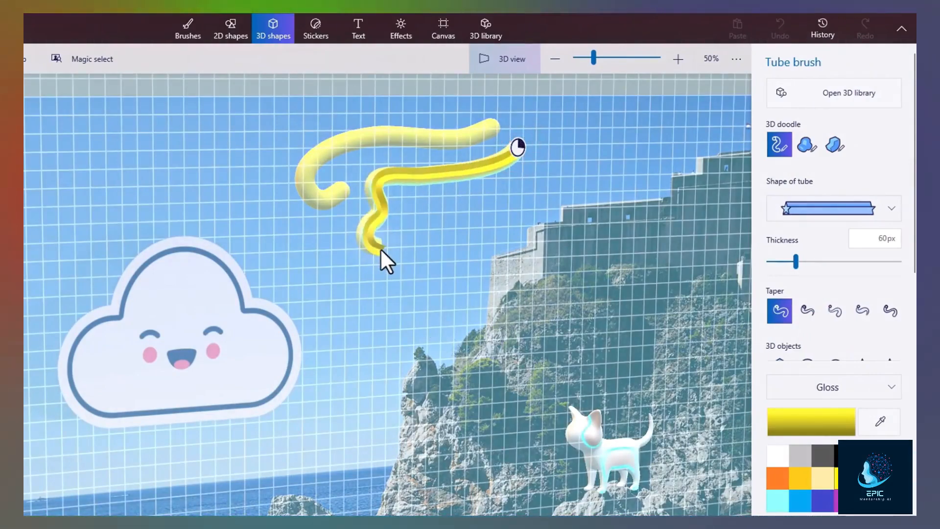
- Draw a looping red tube and a blue tube along the cliff top, then reposition the tubes
left_click_drag(549, 187, 486, 177)
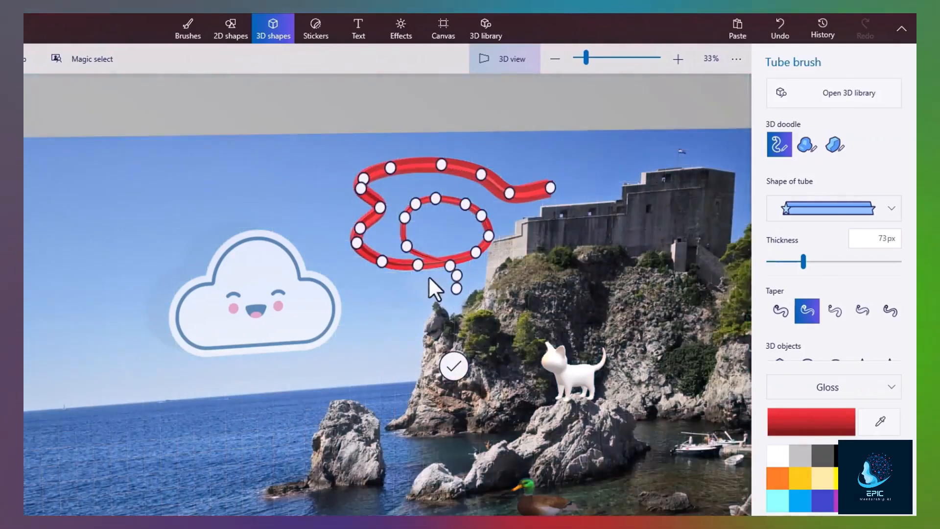
left_click_drag(411, 270, 365, 281)
left_click_drag(407, 246, 394, 253)
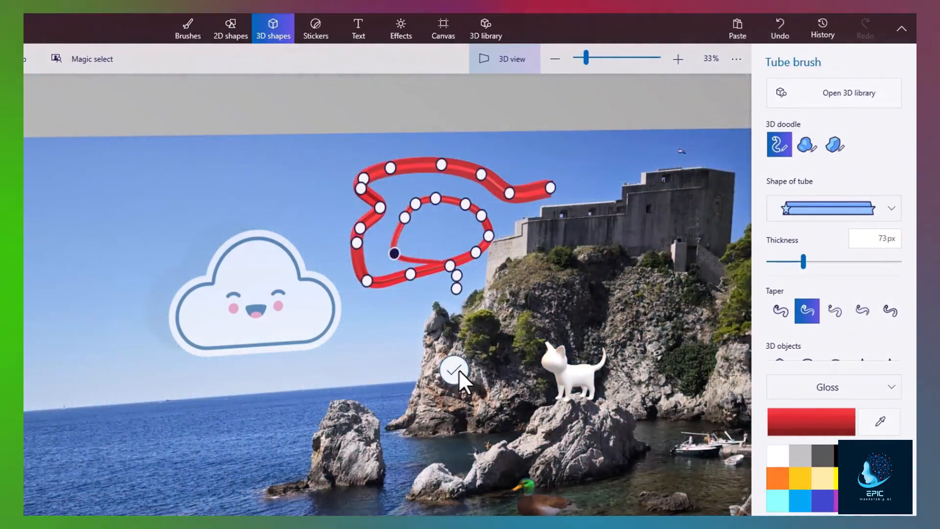
left_click(455, 371)
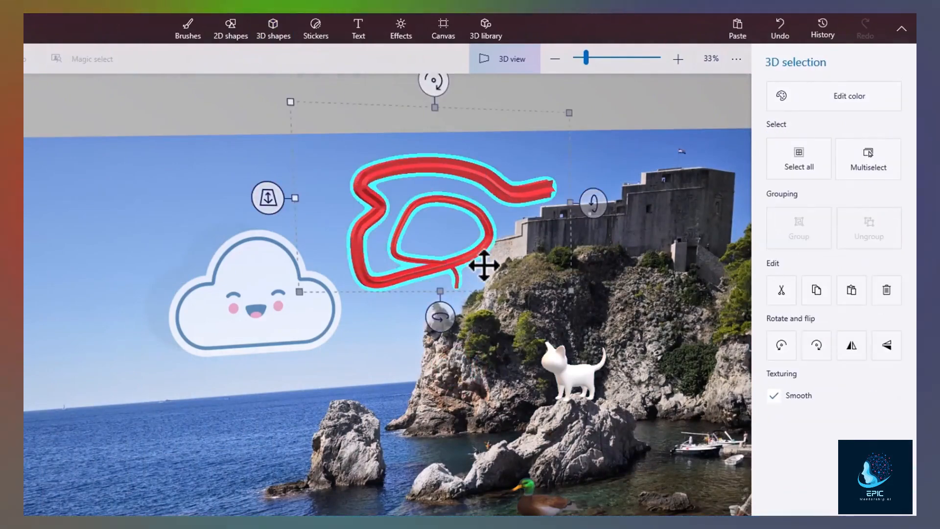
left_click_drag(480, 256, 472, 256)
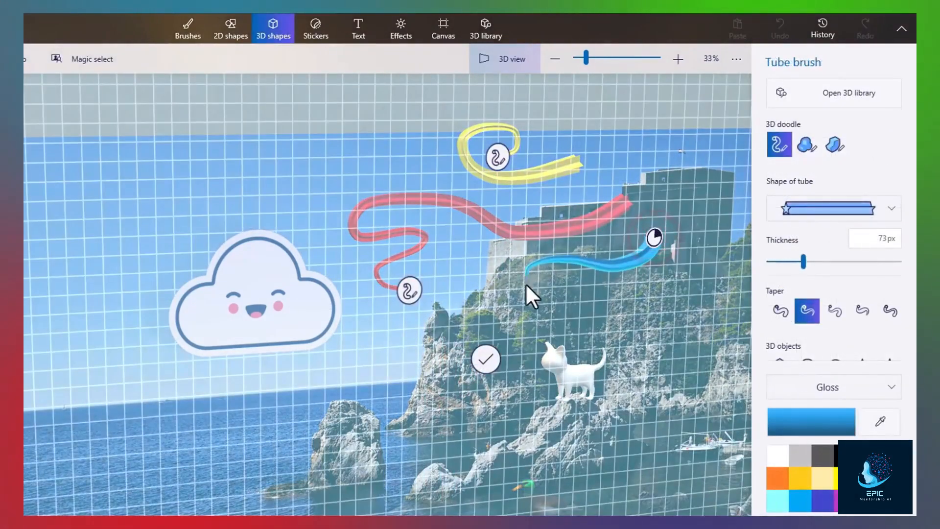
left_click_drag(526, 284, 487, 318)
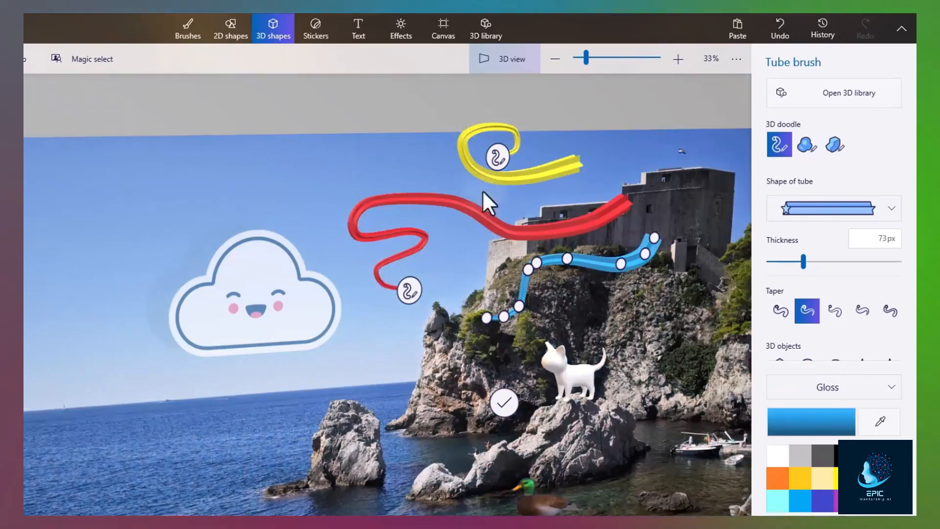
left_click(504, 402)
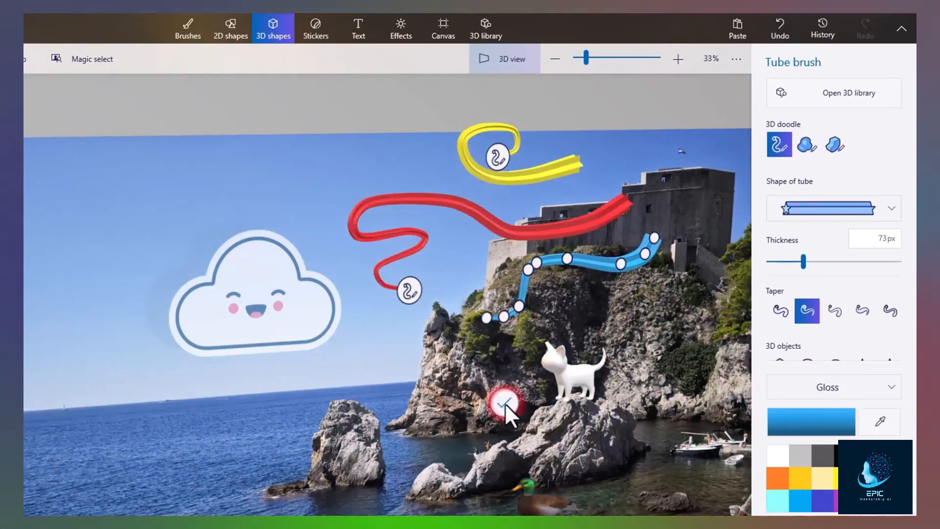
left_click_drag(535, 267, 550, 283)
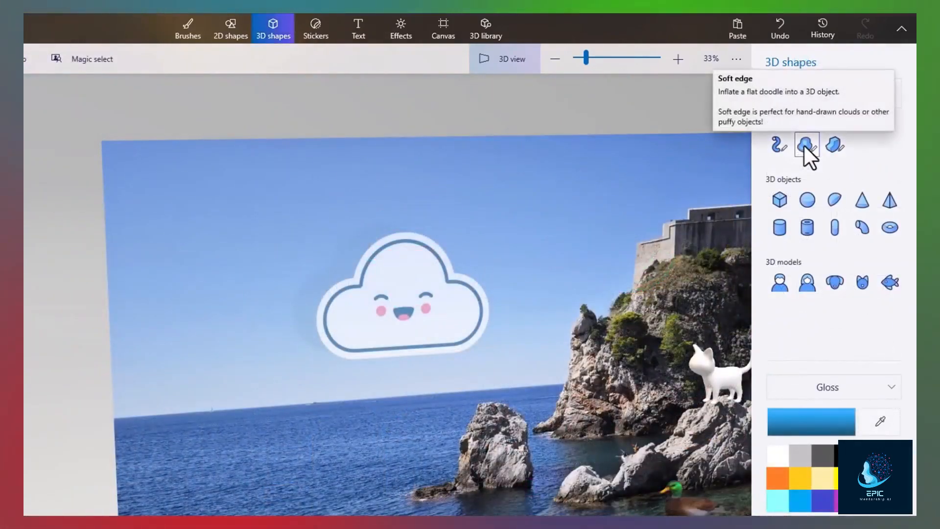
- Draw a soft-edged blue 3D doodle and a sharp-edged one below it in the upper-left sky
left_click(808, 144)
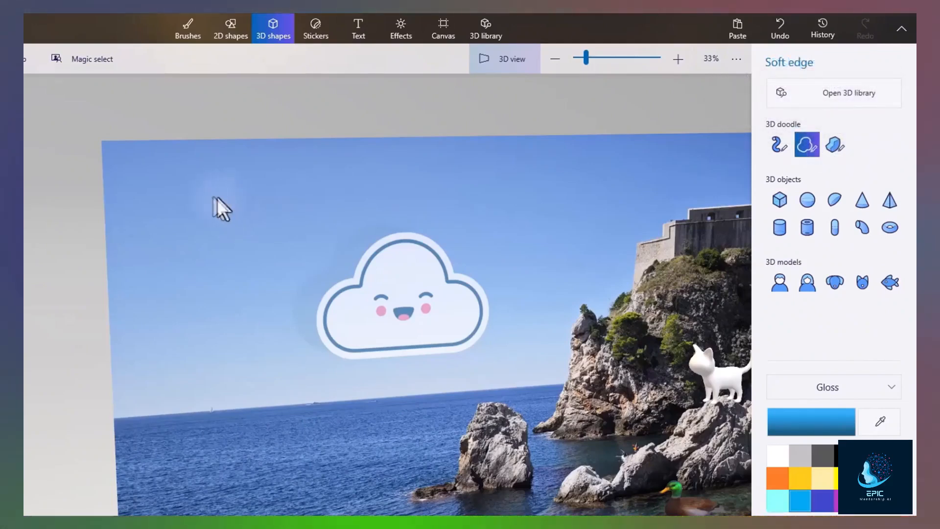
left_click(199, 192)
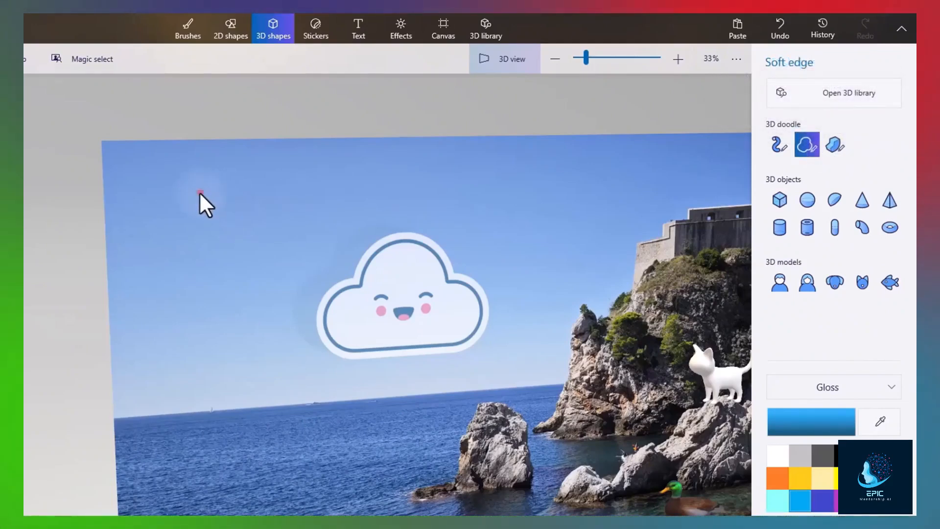
left_click(158, 231)
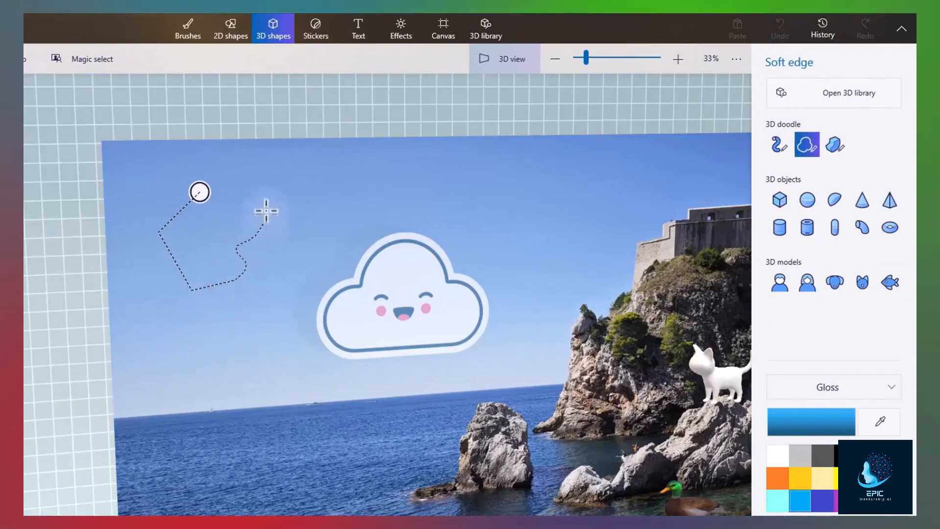
mouse_move(159, 169)
left_mouse_down()
mouse_move(153, 193)
mouse_move(184, 195)
left_mouse_up()
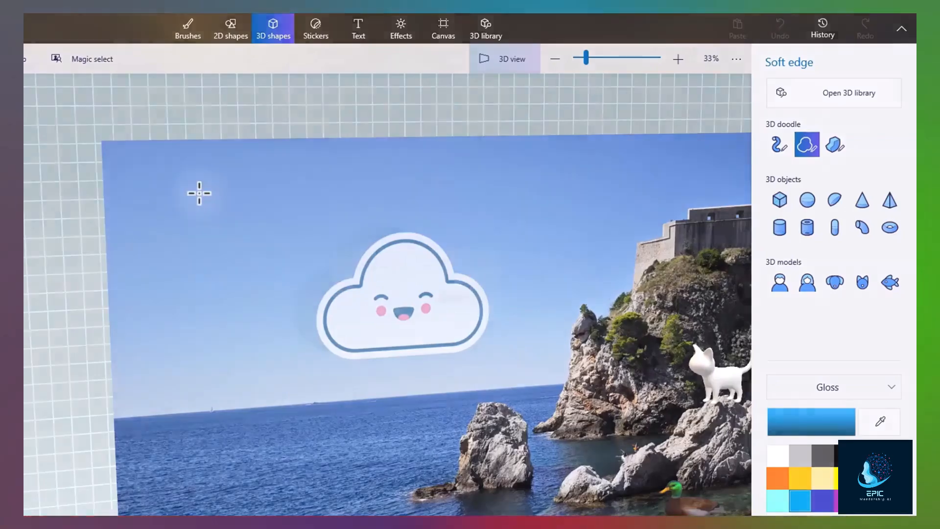
left_click(199, 194)
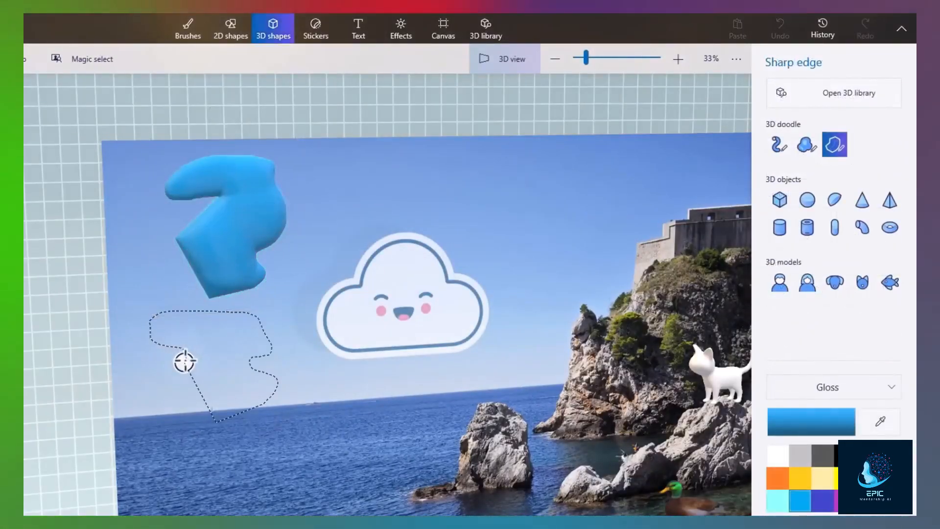
left_click(184, 362)
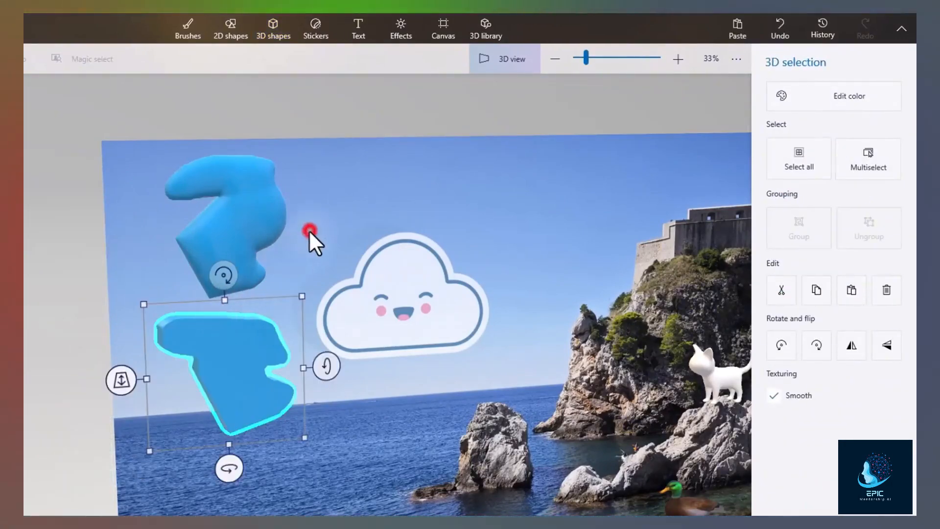
left_click(309, 230)
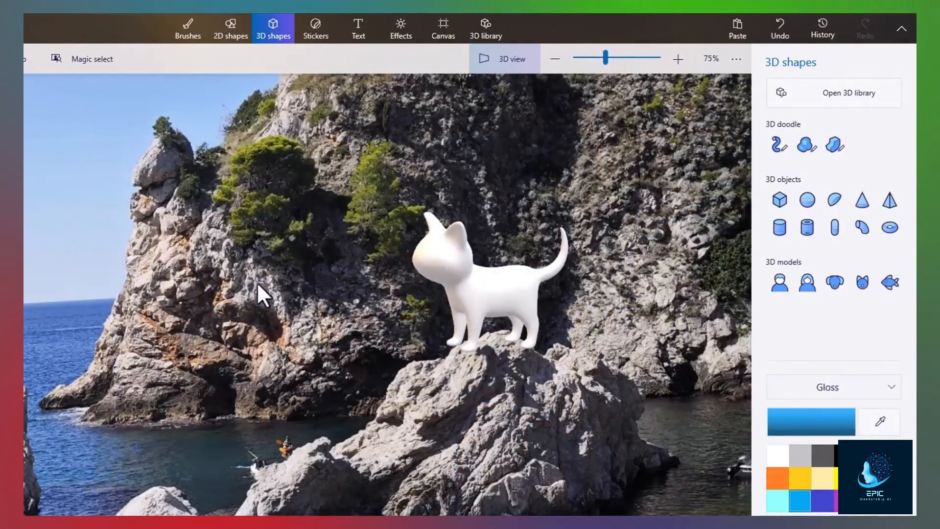
- Try rotating the cat 90° and flipping it, returning it to its original pose
left_click(455, 288)
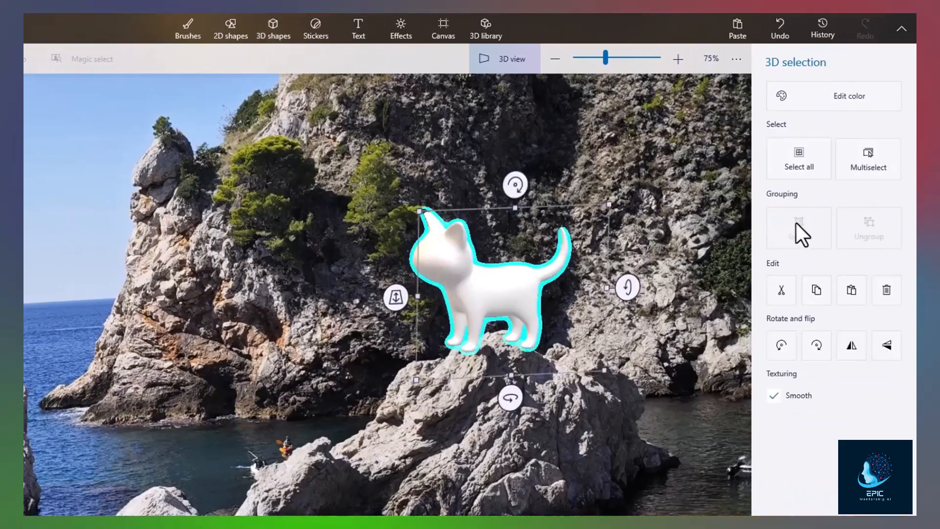
left_click(815, 345)
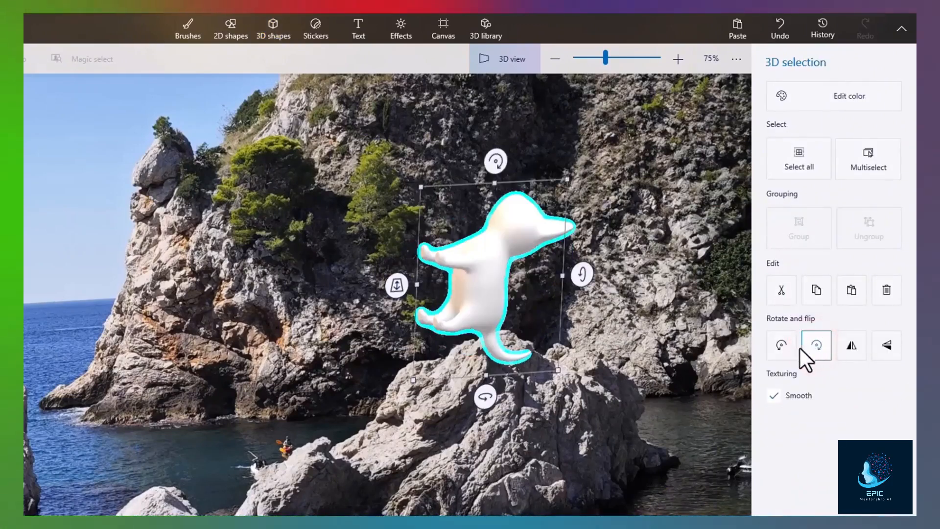
left_click(785, 349)
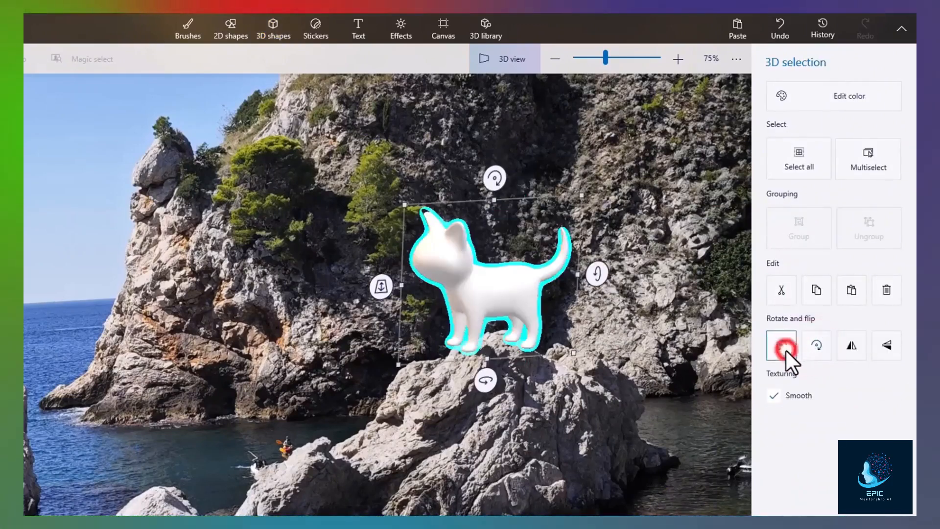
left_click(855, 347)
left_click(855, 348)
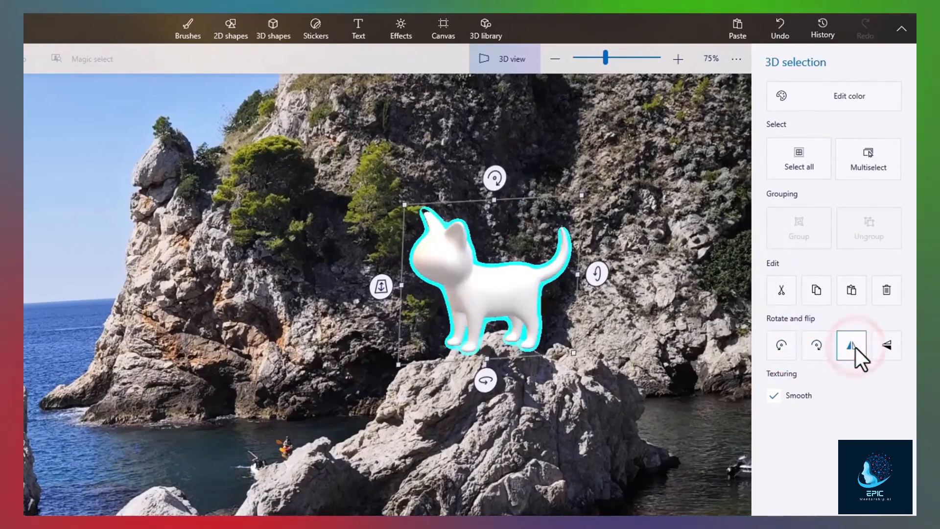
- Recolour the cat with Edit color and stamp a cat eye sticker on its head
left_click(833, 96)
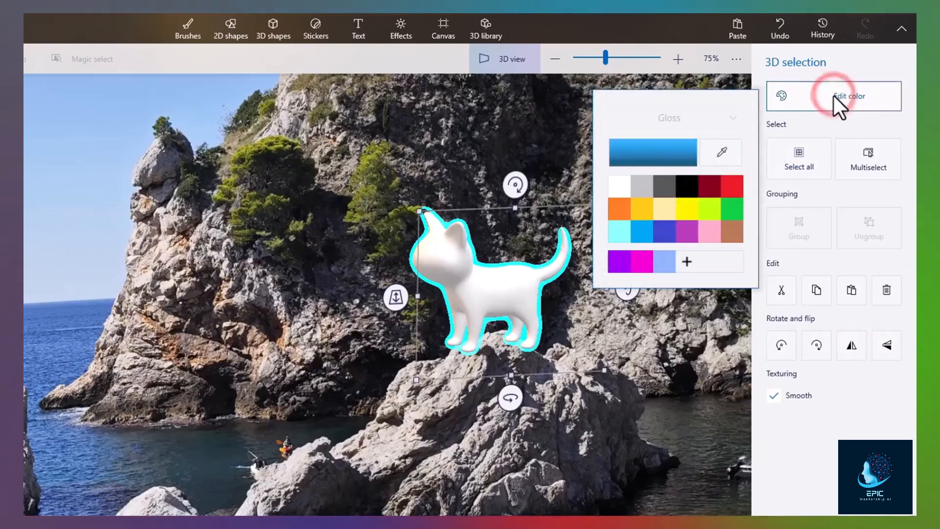
left_click(689, 208)
left_click(666, 211)
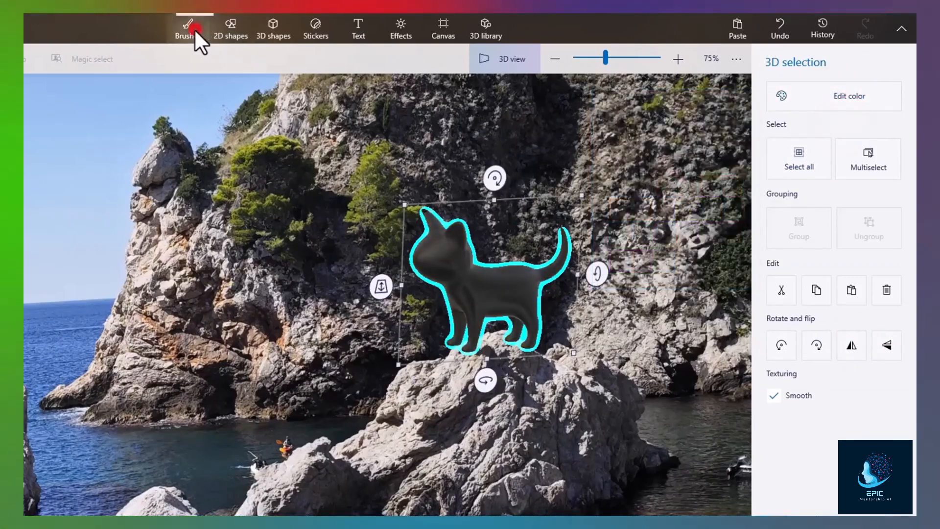
left_click(189, 29)
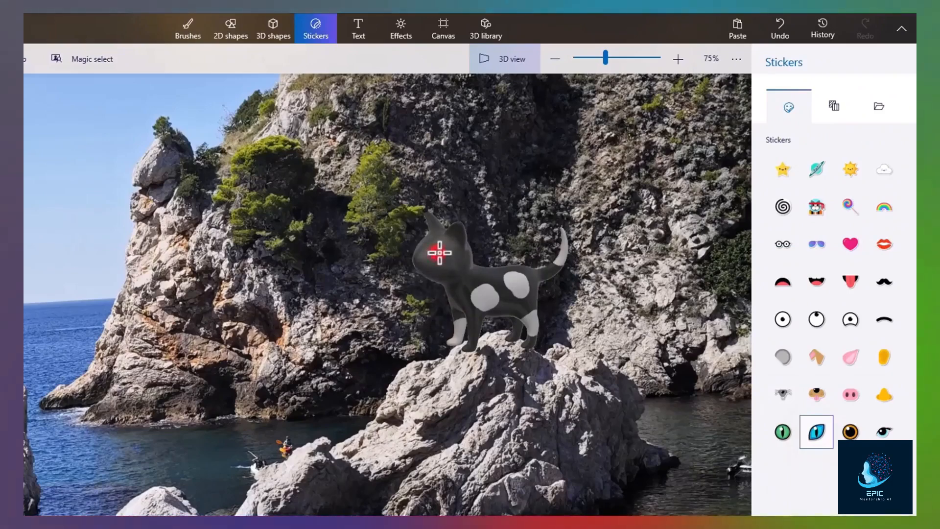
left_click(439, 252)
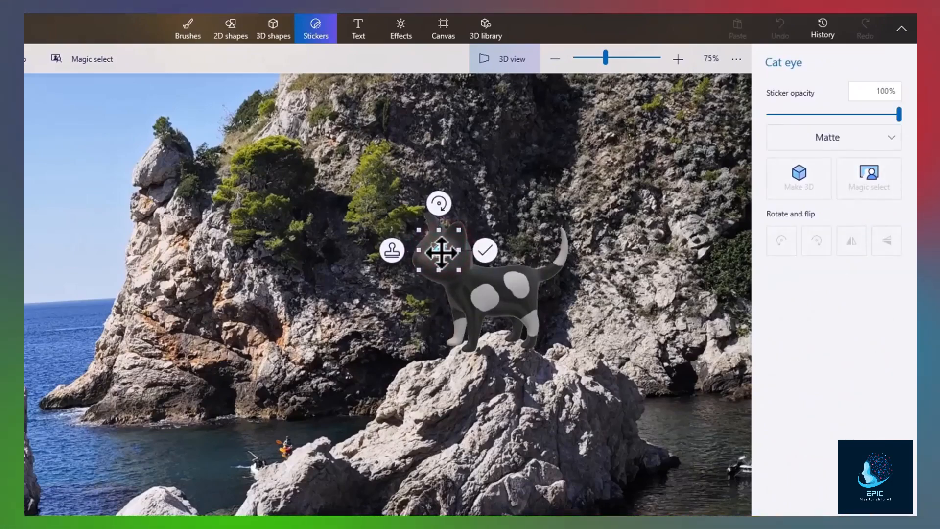
scroll(478, 256, "up", 2)
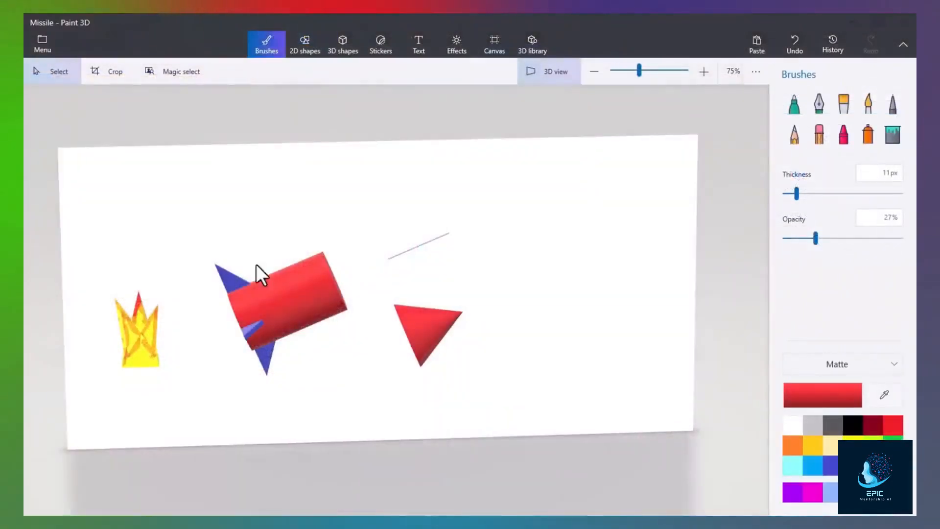
- Attach the red cone to the cylinder as its nose and resize the yellow flame at the tail
scroll(94, 278, "up", 1)
left_click_drag(315, 250, 457, 258)
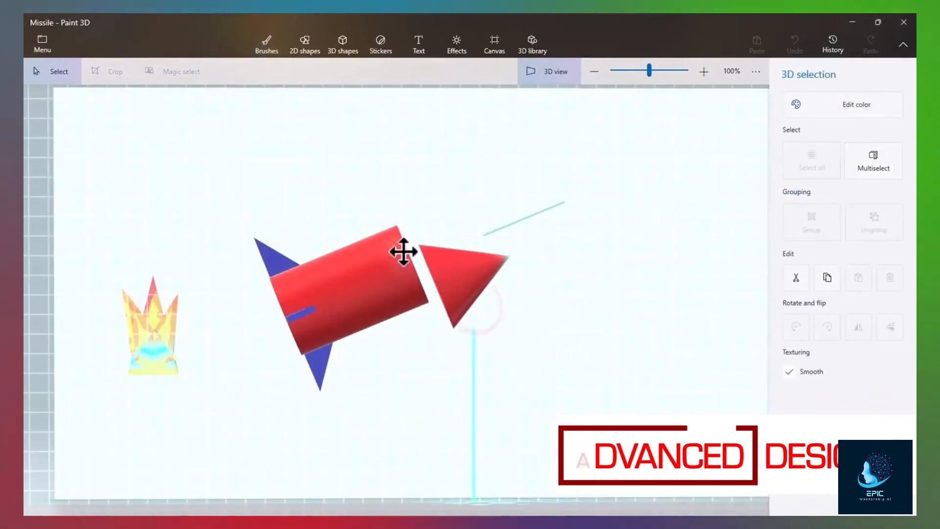
left_click_drag(403, 251, 385, 232)
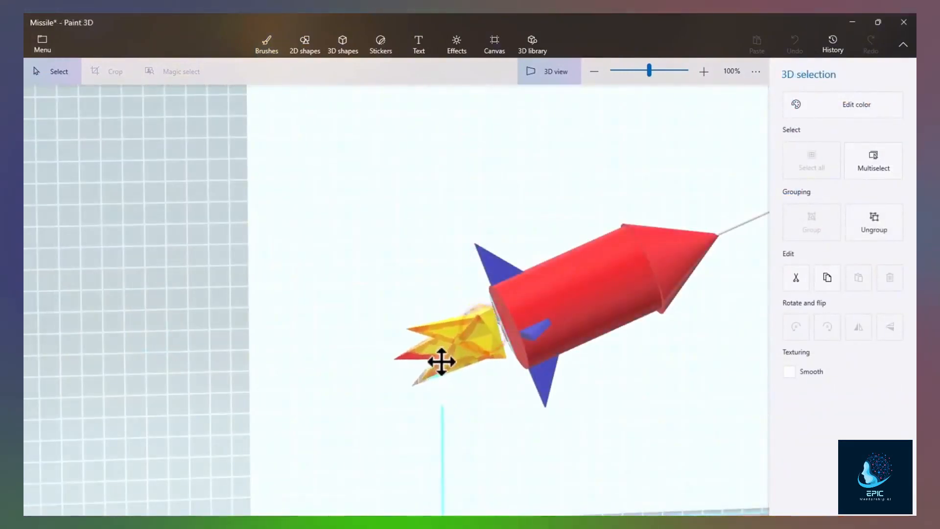
left_click(436, 332)
left_click_drag(373, 270, 375, 272)
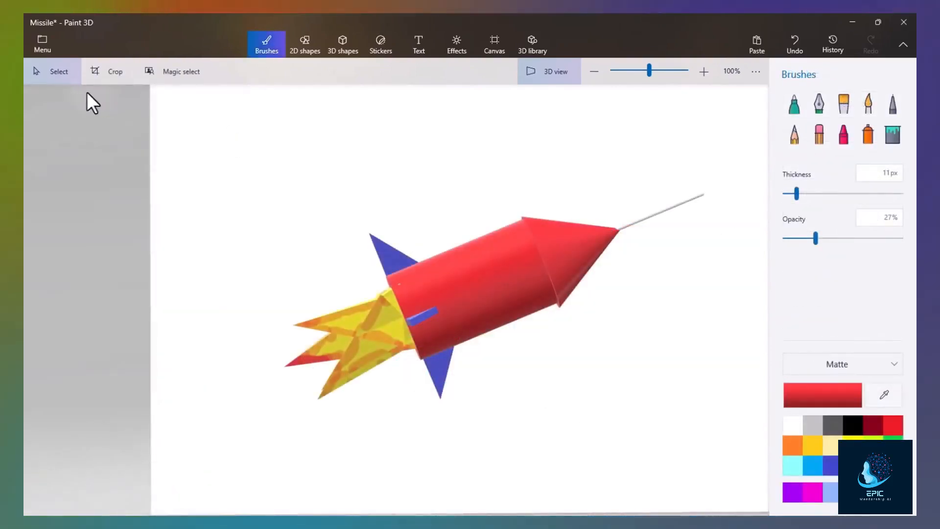
- Multiselect all the rocket parts and group them into one object
left_click(66, 77)
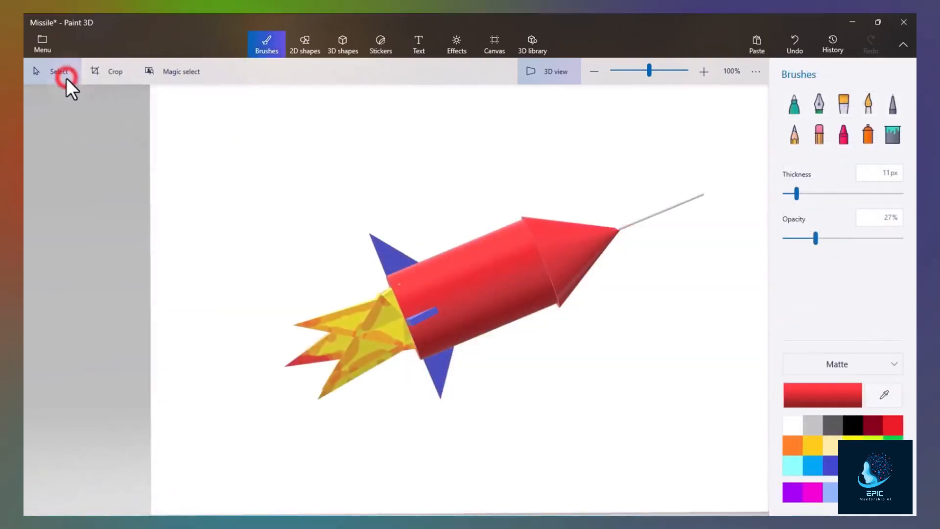
left_click(569, 245)
left_click(636, 221, "ctrl")
left_click(460, 281, "ctrl")
left_click(430, 312)
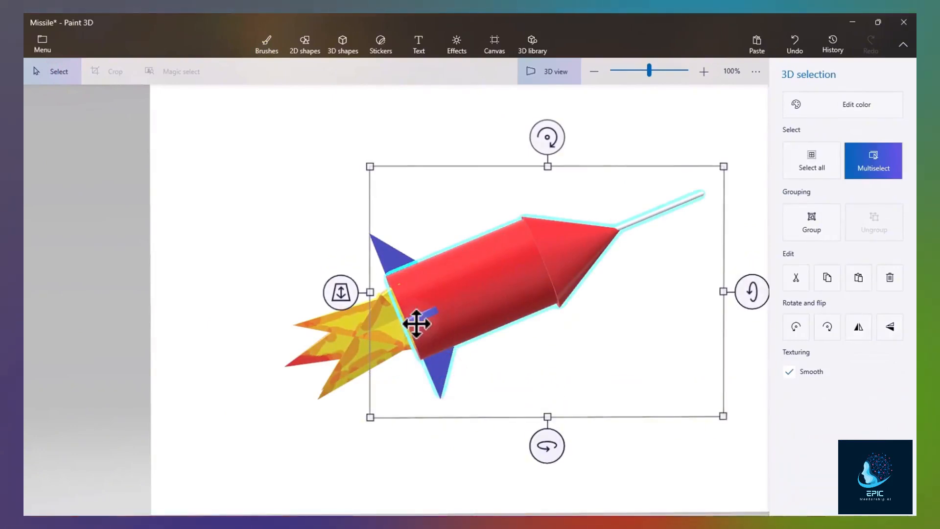
left_click(398, 264)
key("ctrl+a")
right_click(497, 272)
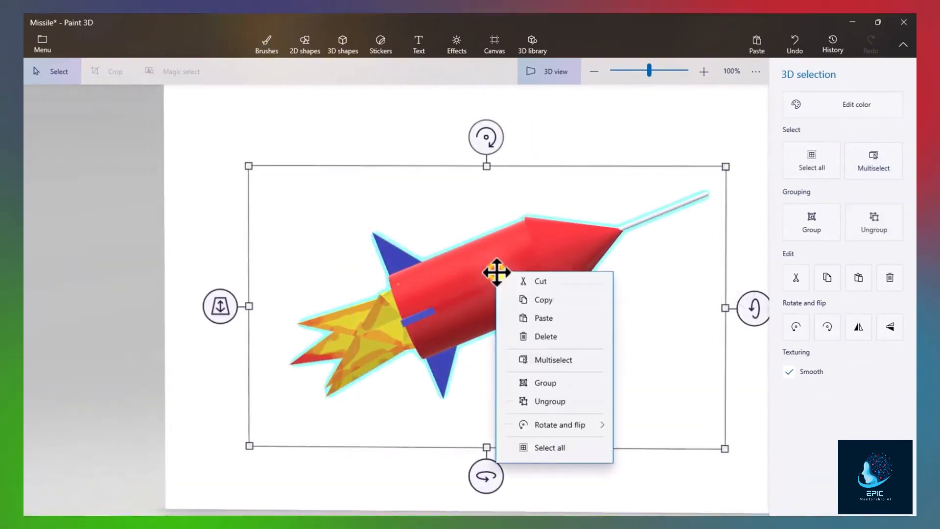
left_click(532, 429)
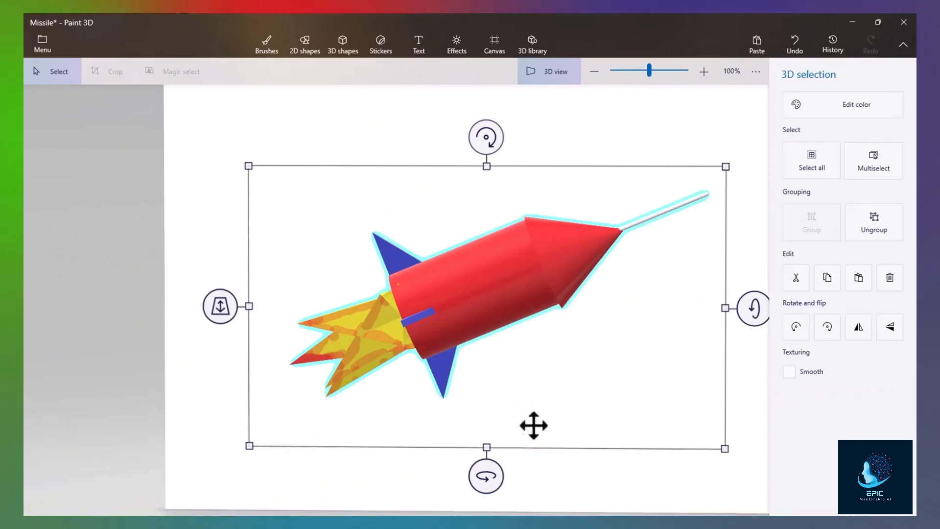
- Move the grouped rocket right, rotate it around its axis, then ungroup its parts
scroll(382, 329, "down", 2)
left_click_drag(485, 287, 518, 288)
left_click_drag(499, 437, 535, 275)
right_click(535, 275)
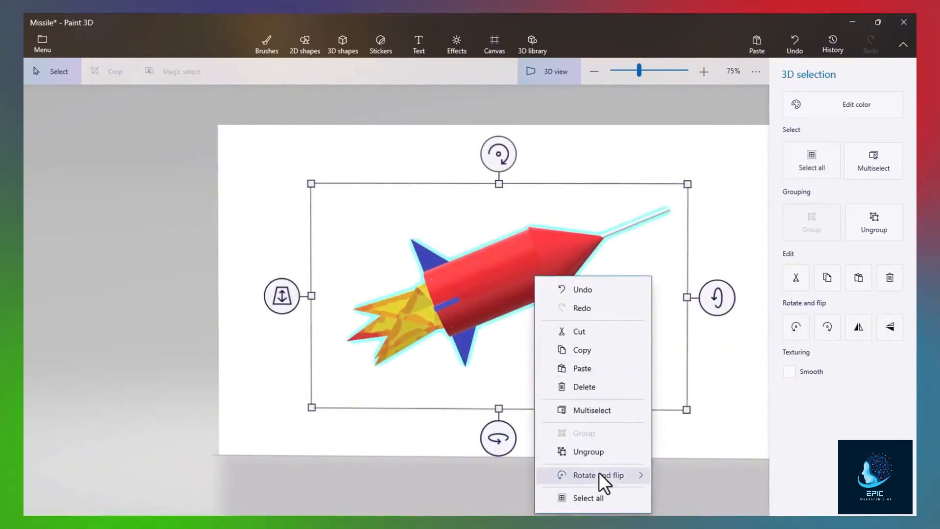
left_click(596, 453)
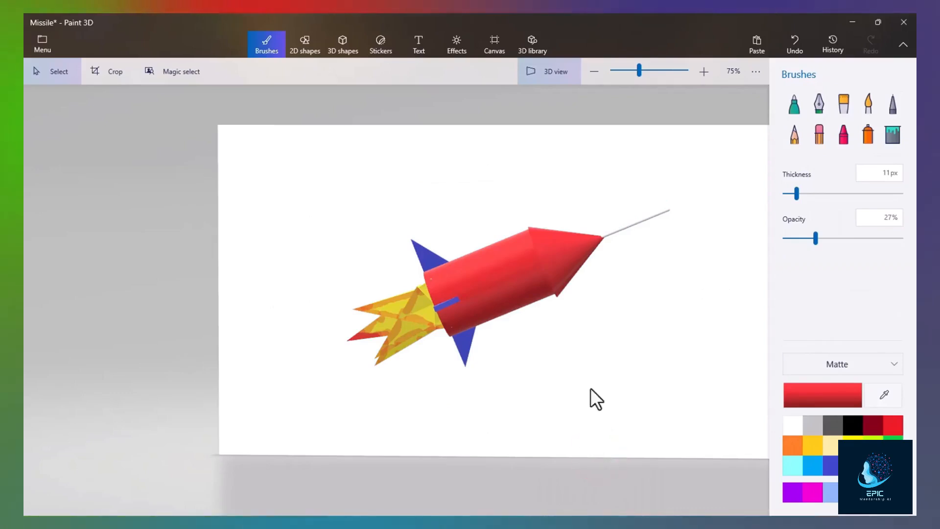
left_click(577, 266)
left_click(504, 293)
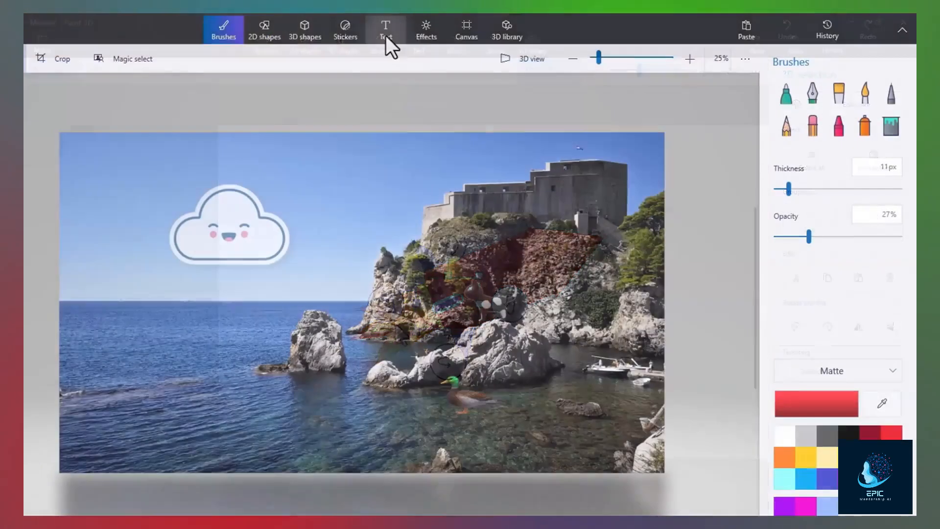
left_click(386, 35)
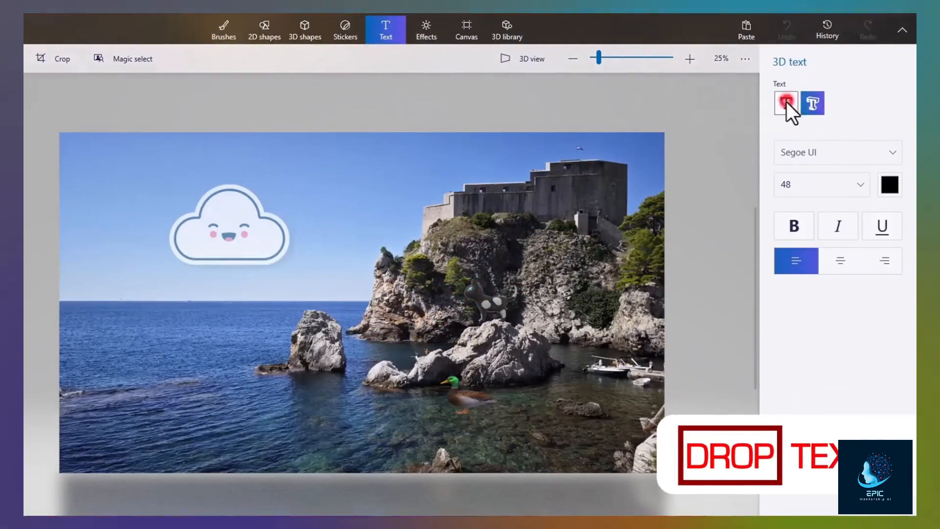
- Type yellow 2D 'The Sea' text over the water in size 130 bold and commit it
left_click(786, 102)
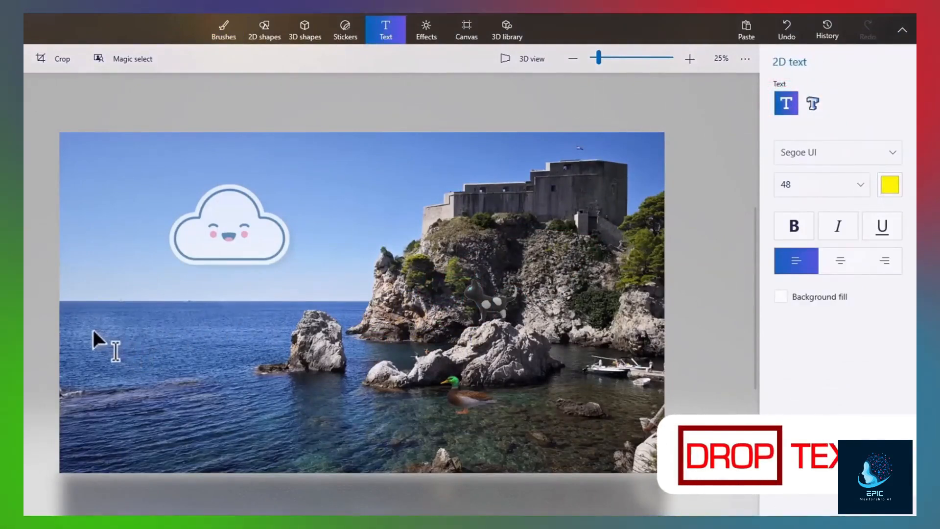
left_click_drag(93, 331, 350, 428)
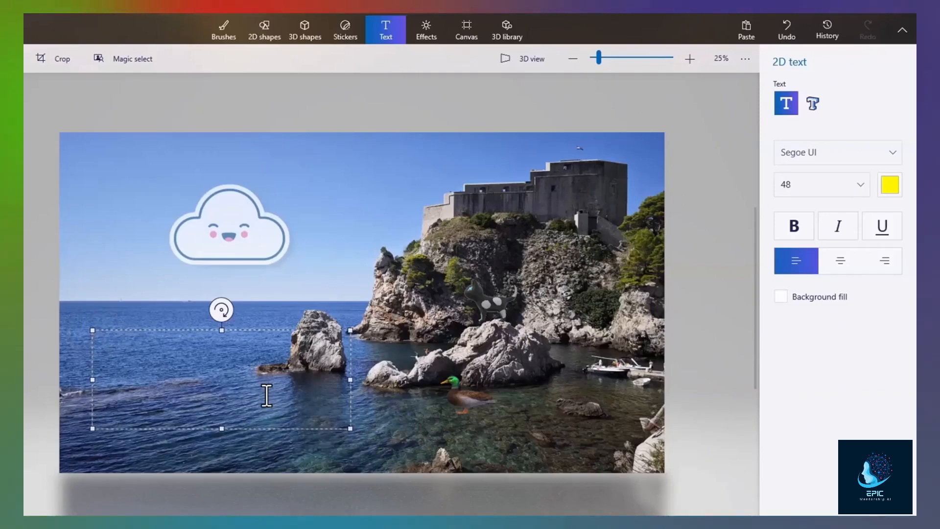
type("The Sea")
left_click(805, 186)
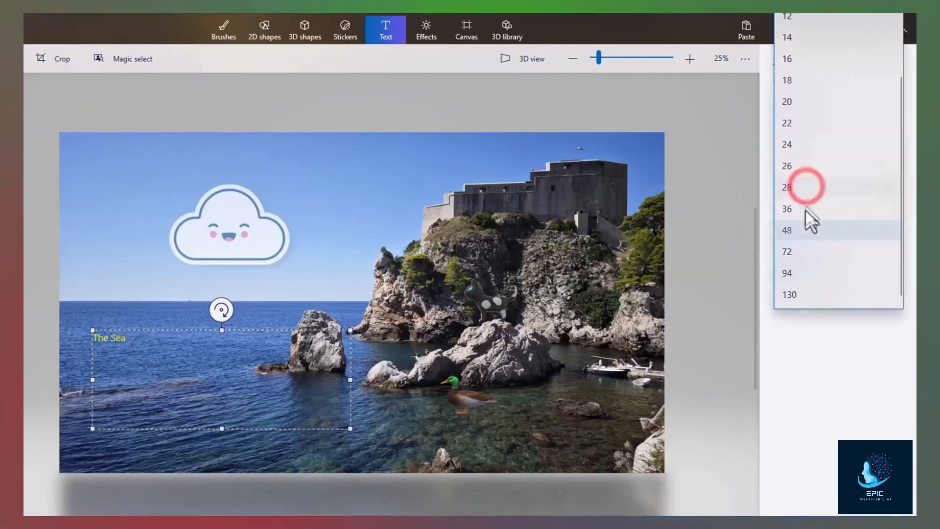
left_click(808, 294)
left_click(794, 224)
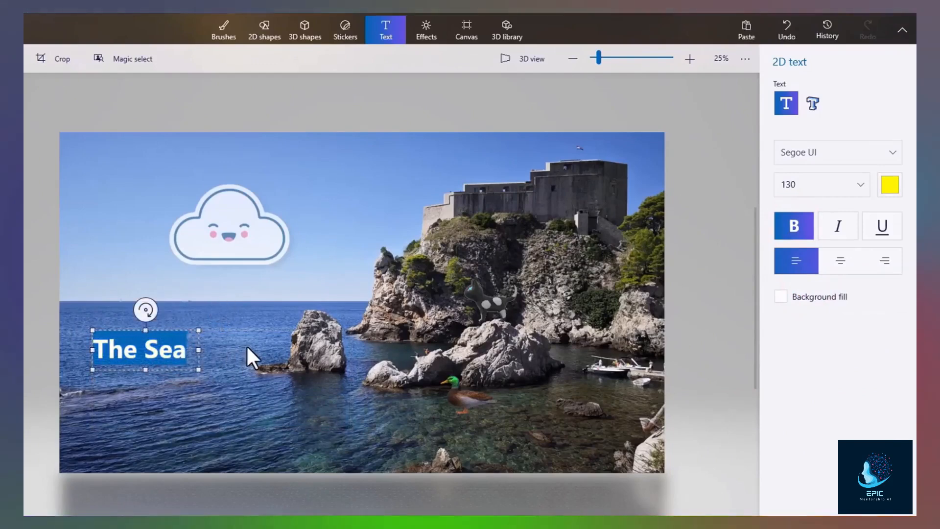
left_click(247, 345)
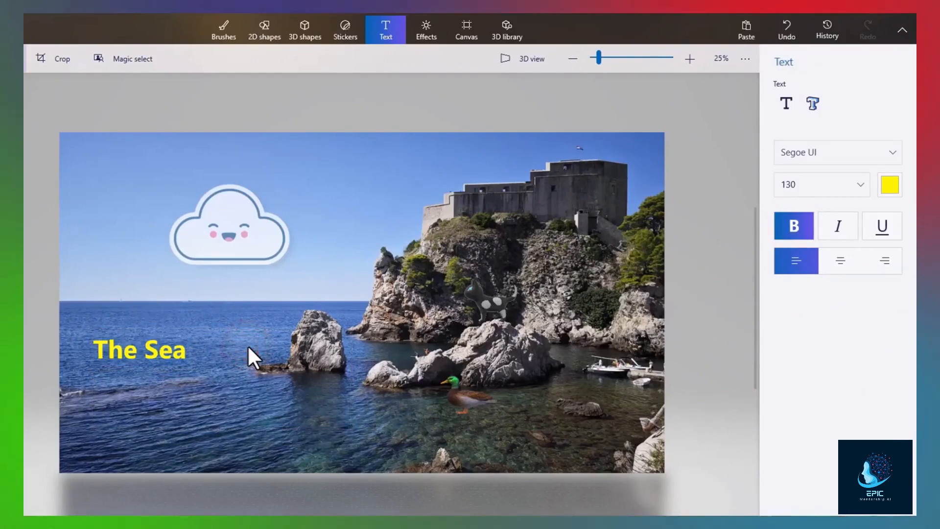
left_click(199, 342)
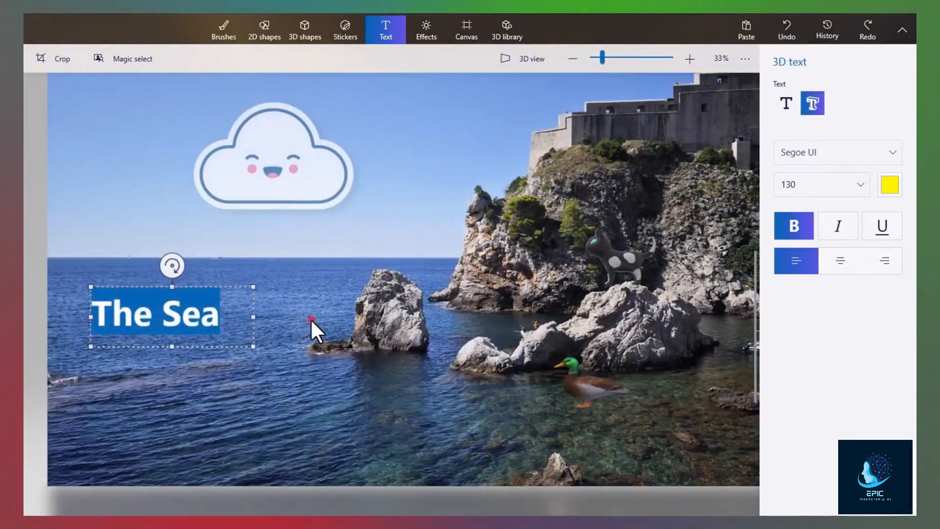
- Commit the 'The Sea' 3D text over the water, stretch it taller and push it back in depth
left_click(311, 318)
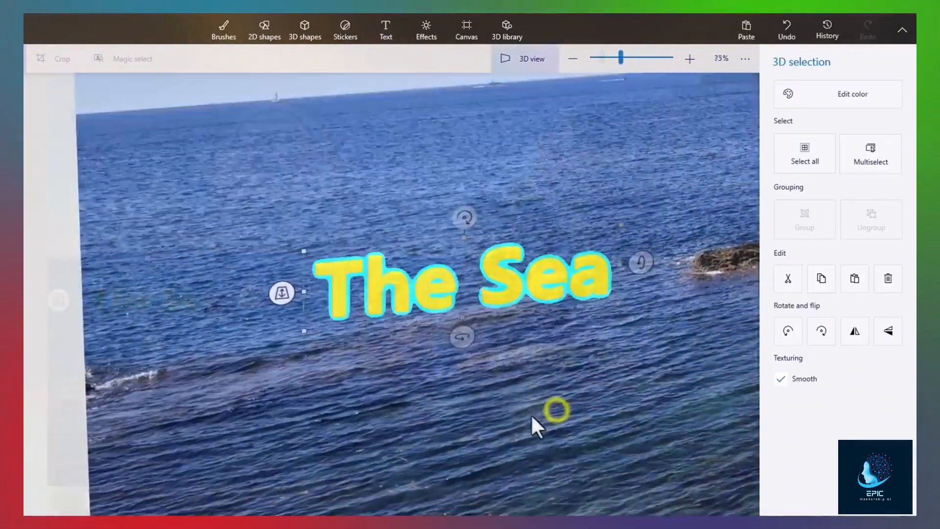
mouse_move(531, 413)
left_mouse_down()
mouse_move(377, 444)
mouse_move(516, 389)
mouse_move(505, 490)
mouse_move(516, 410)
left_mouse_up()
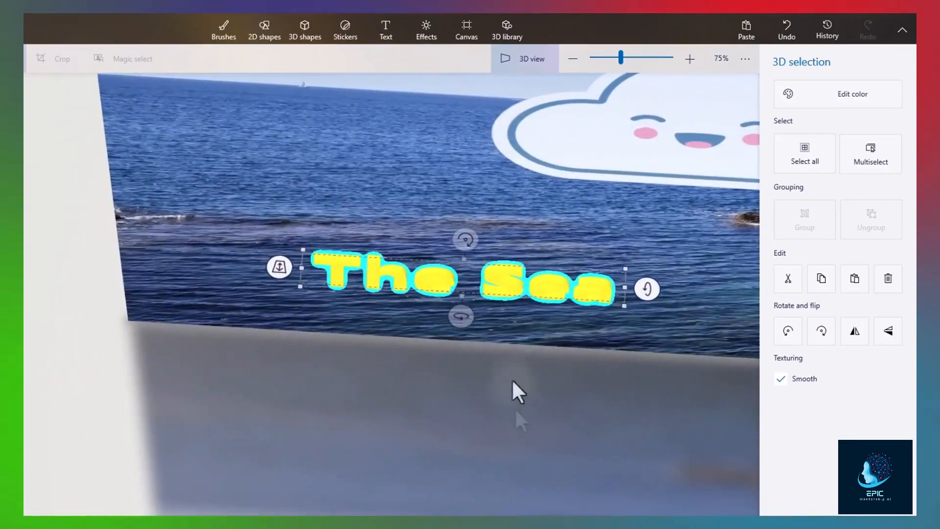
left_click_drag(463, 259, 465, 249)
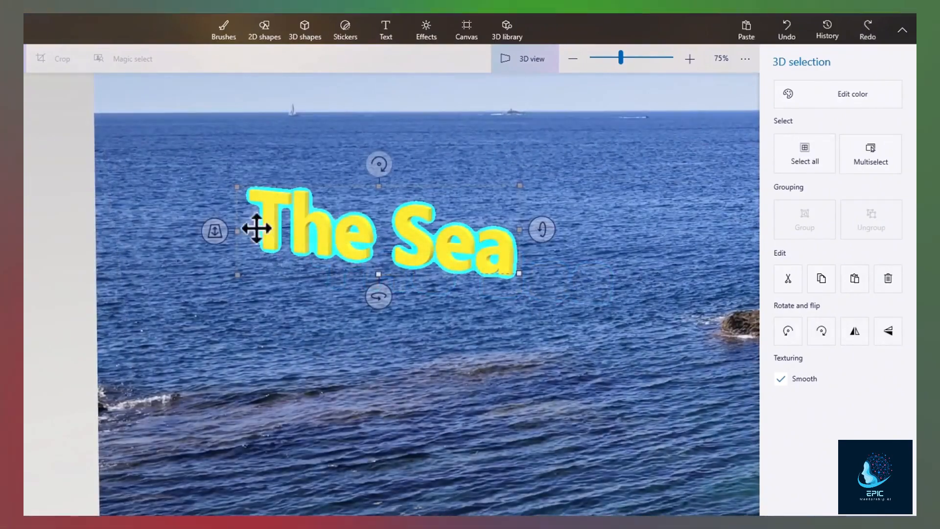
mouse_move(214, 232)
left_mouse_down()
mouse_move(202, 130)
mouse_move(208, 242)
left_mouse_up()
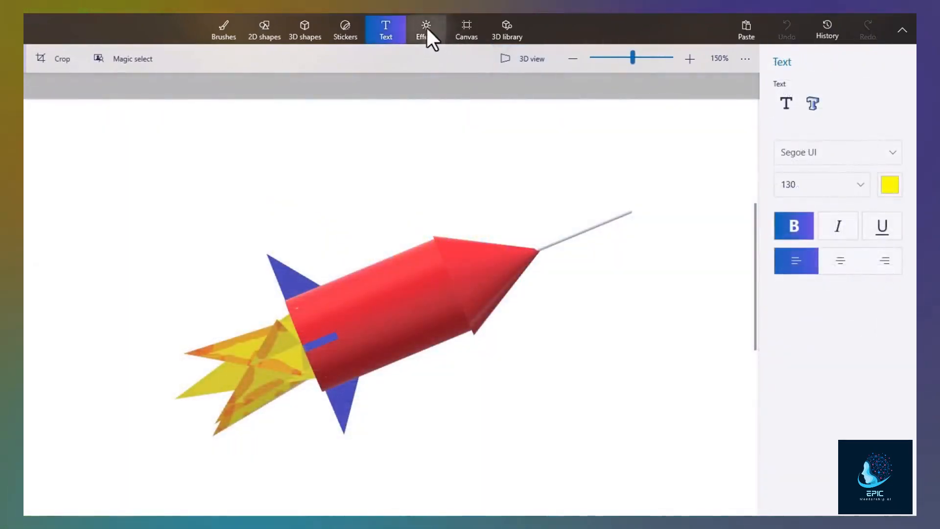
- Apply the Sand filter with the light moved to the left, and turn Show canvas off
left_click(425, 28)
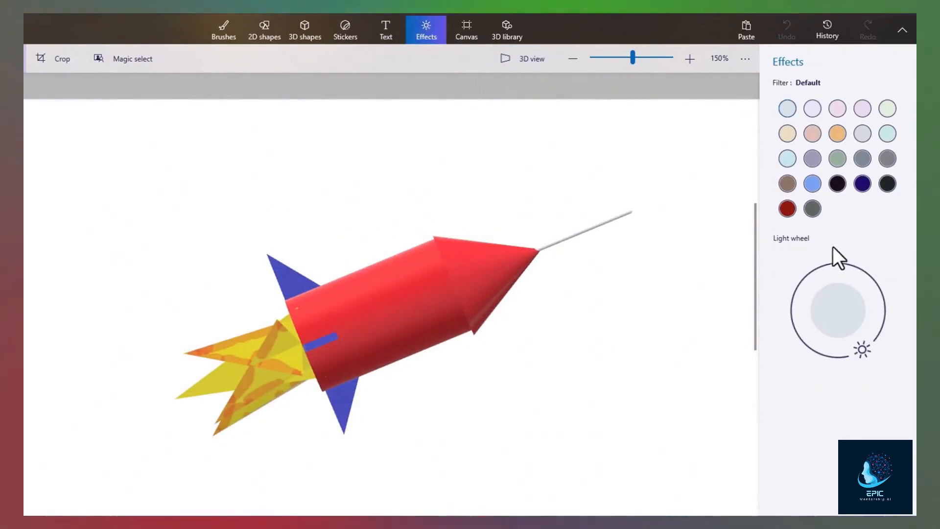
left_click_drag(850, 324, 778, 283)
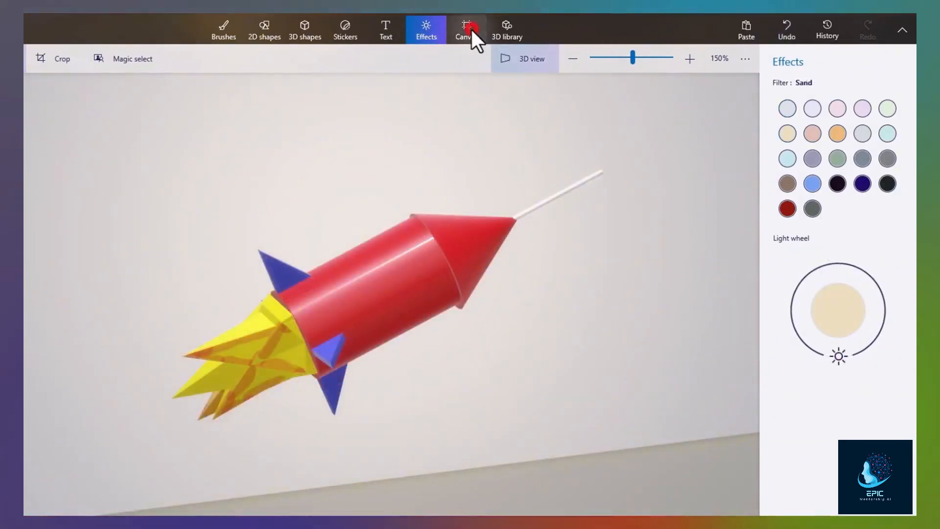
left_click(471, 30)
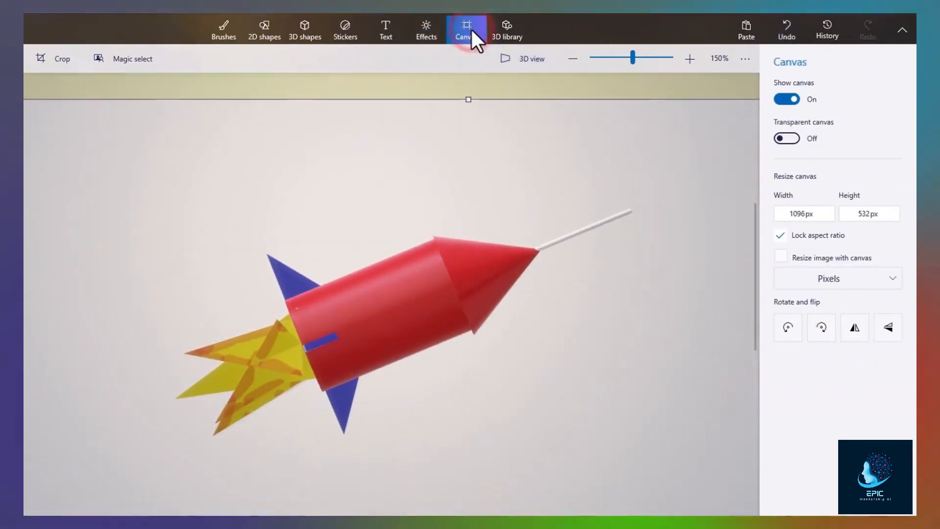
left_click(805, 213)
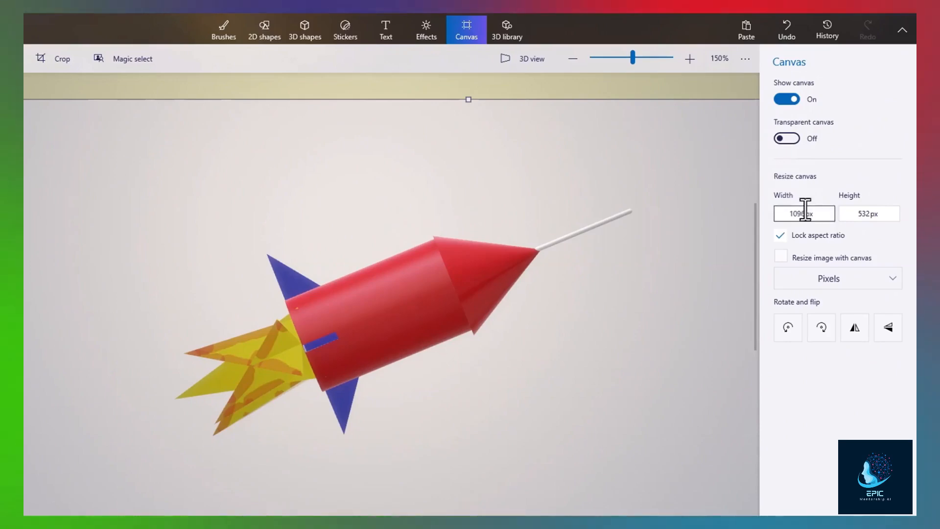
left_click(788, 99)
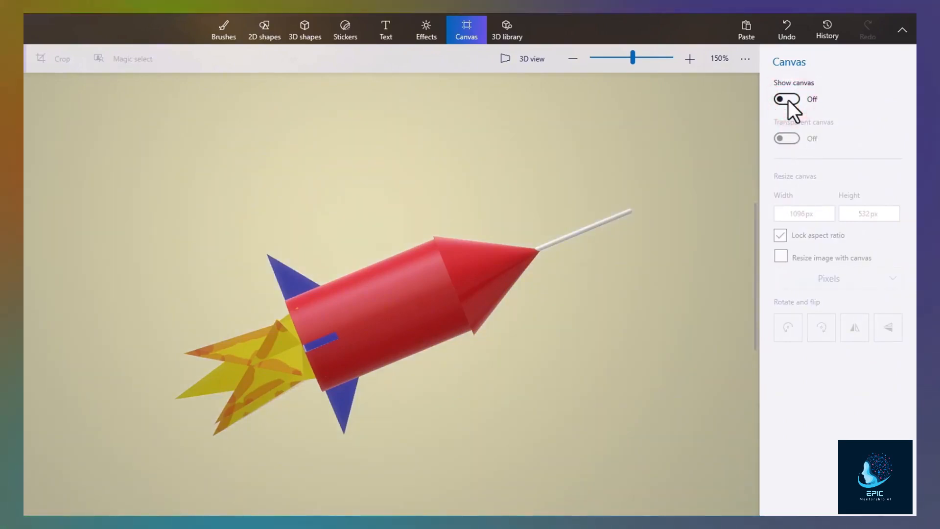
scroll(357, 314, "down", 3)
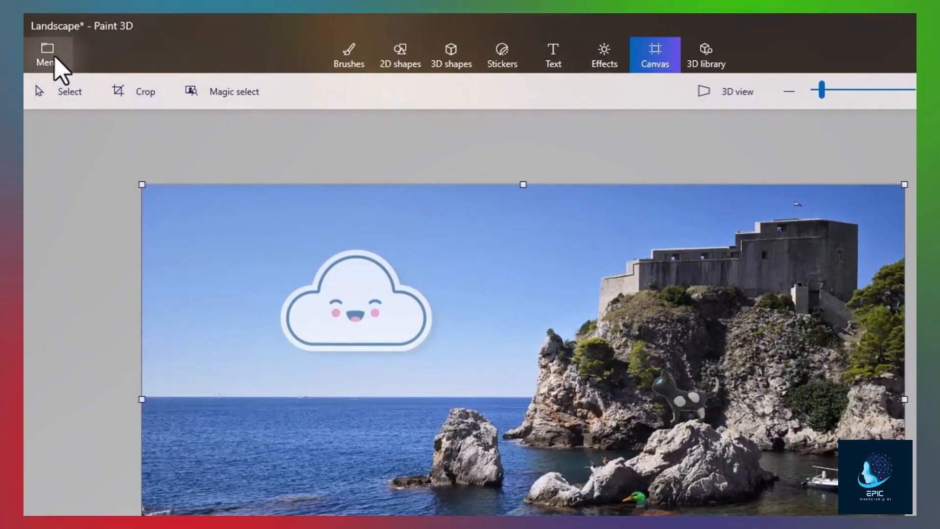
- From Save as, check the Projects folder path, then choose to save a copy as an Image
left_click(53, 56)
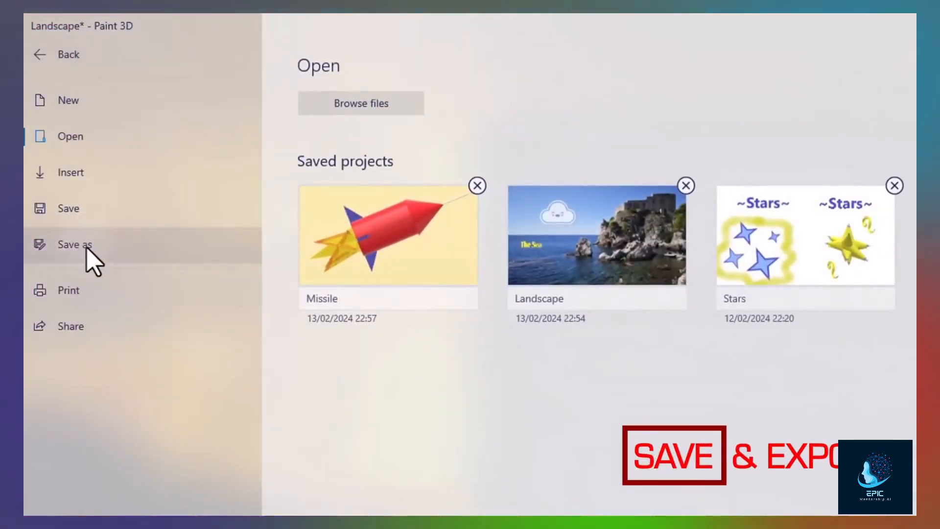
left_click(87, 248)
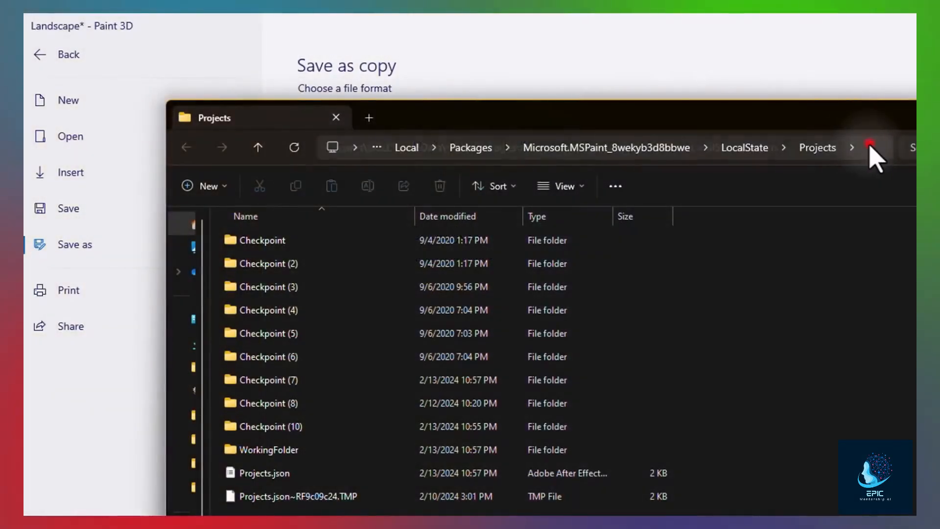
left_click(869, 147)
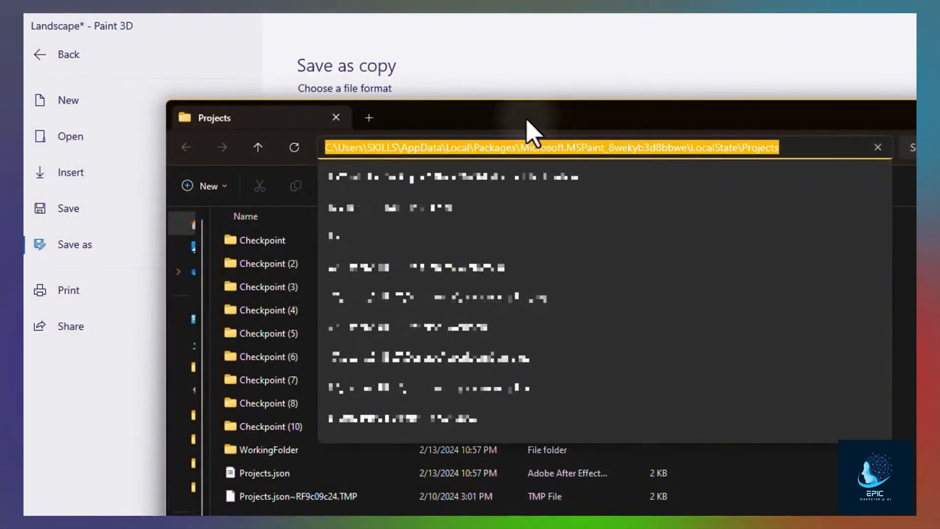
left_click(489, 147)
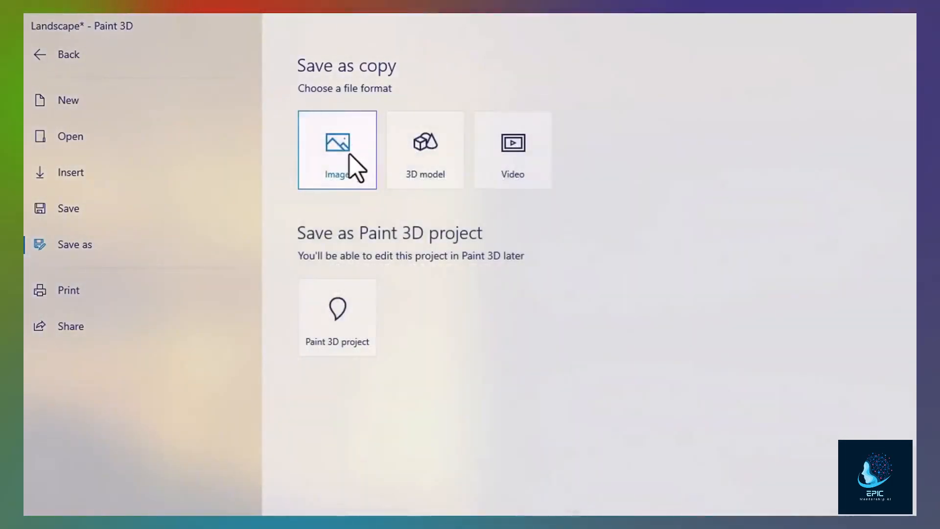
left_click(346, 159)
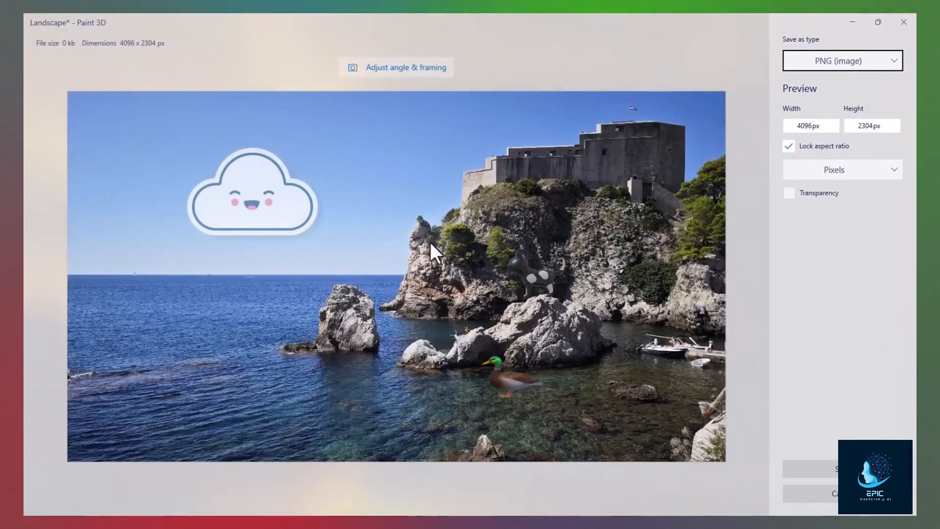
- Export the Missile as a video, trying Swing, Wobble and Emerge before choosing Hover
left_click(891, 61)
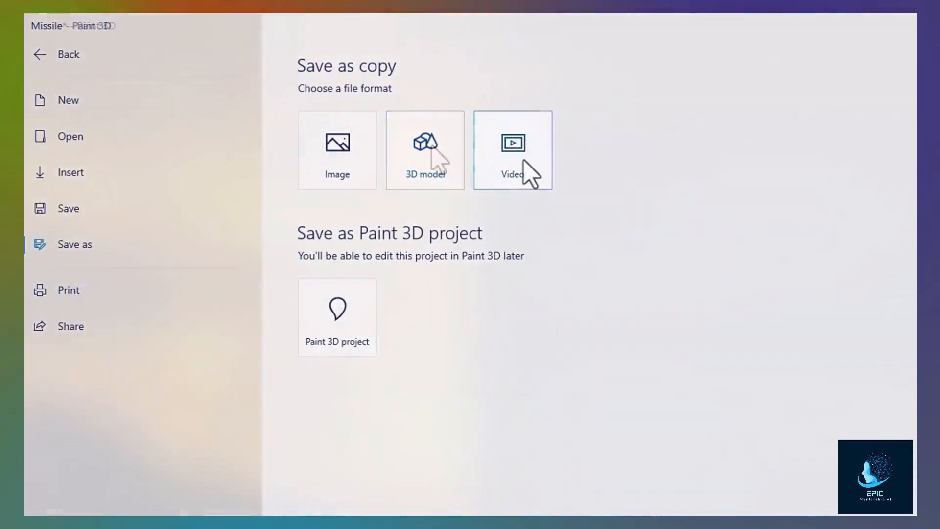
left_click(523, 164)
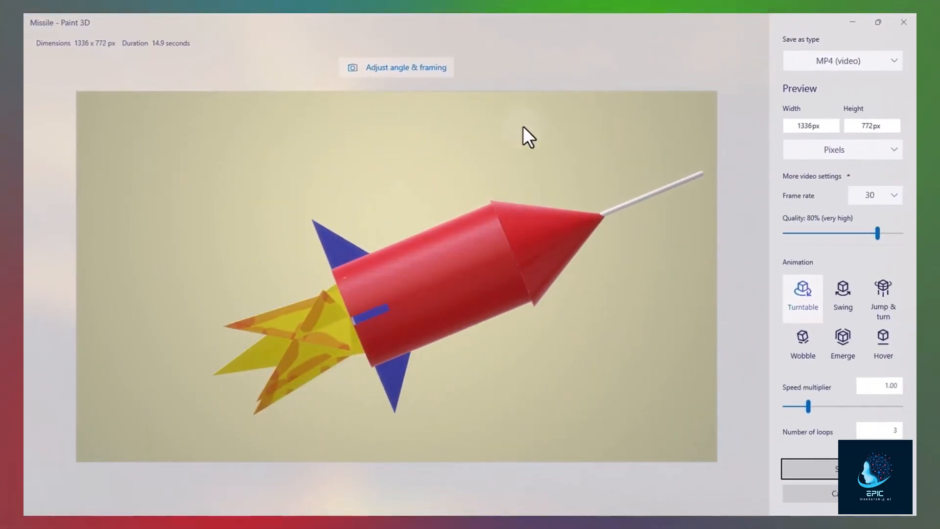
left_click(843, 292)
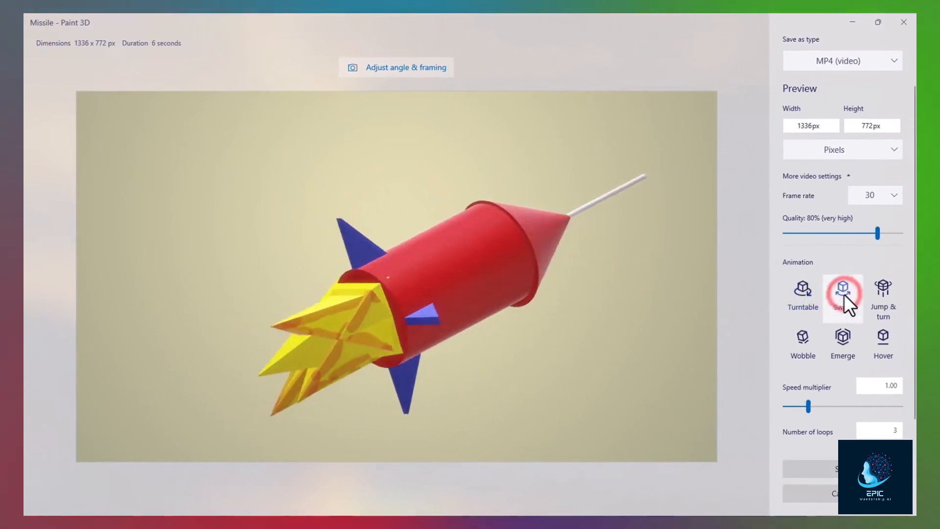
left_click(802, 337)
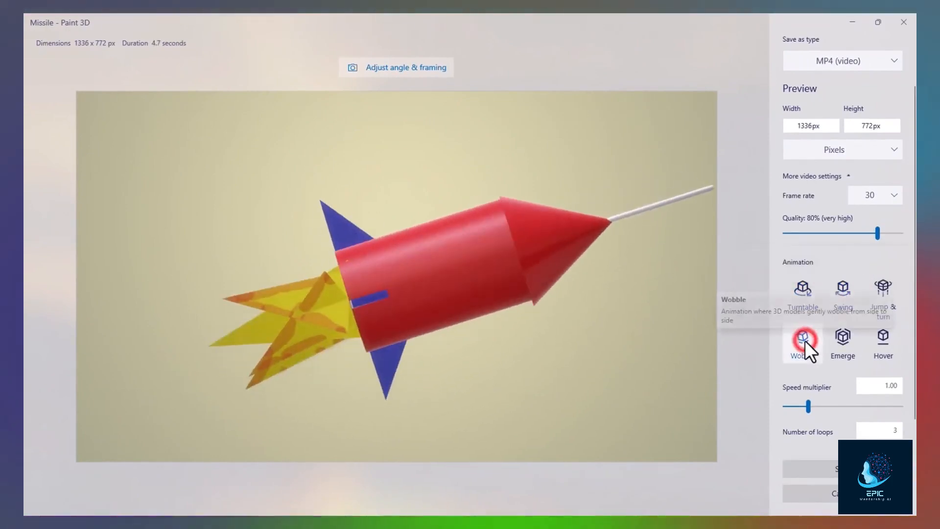
left_click(846, 341)
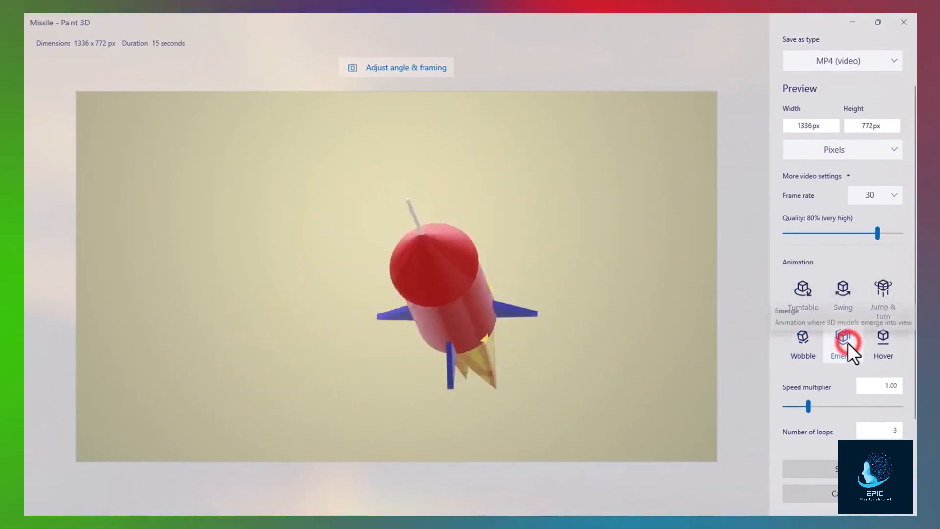
left_click(893, 339)
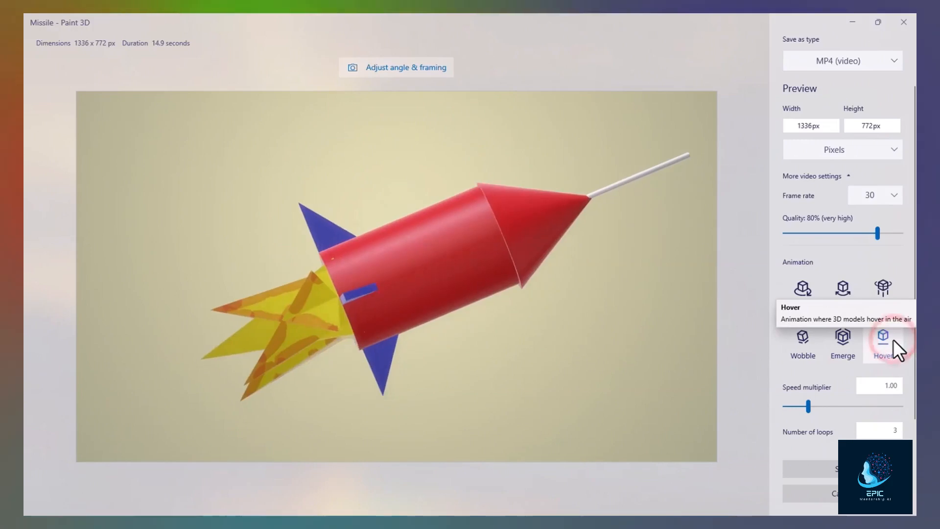
- Keep MP4 as the video file type and pixels as the size unit
left_click(845, 64)
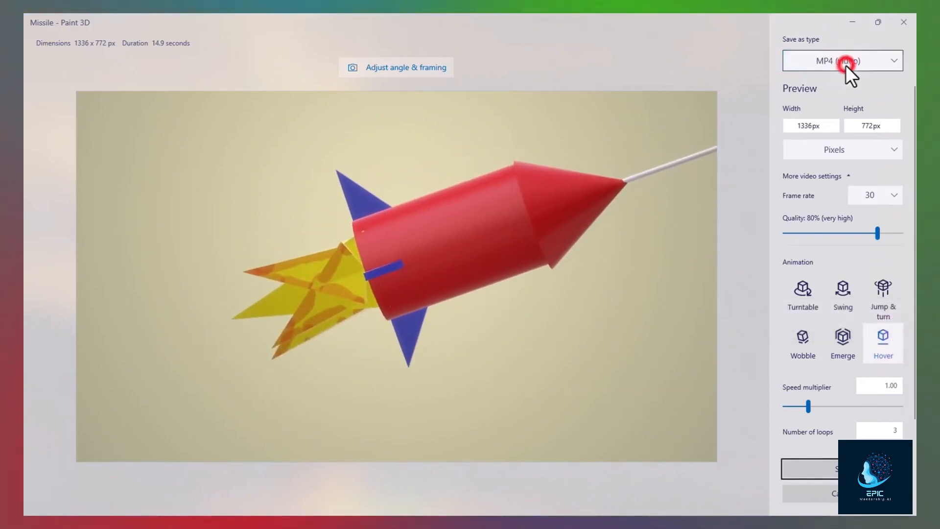
left_click(774, 60)
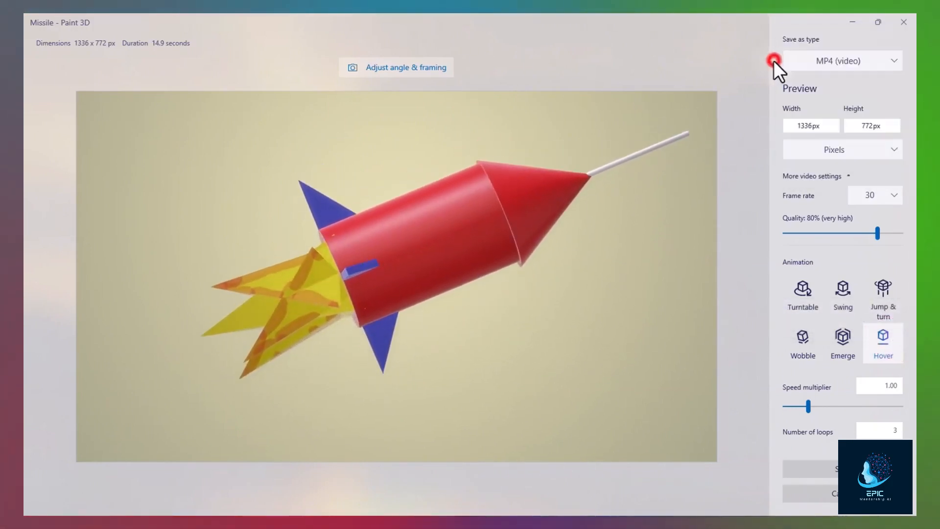
left_click(892, 150)
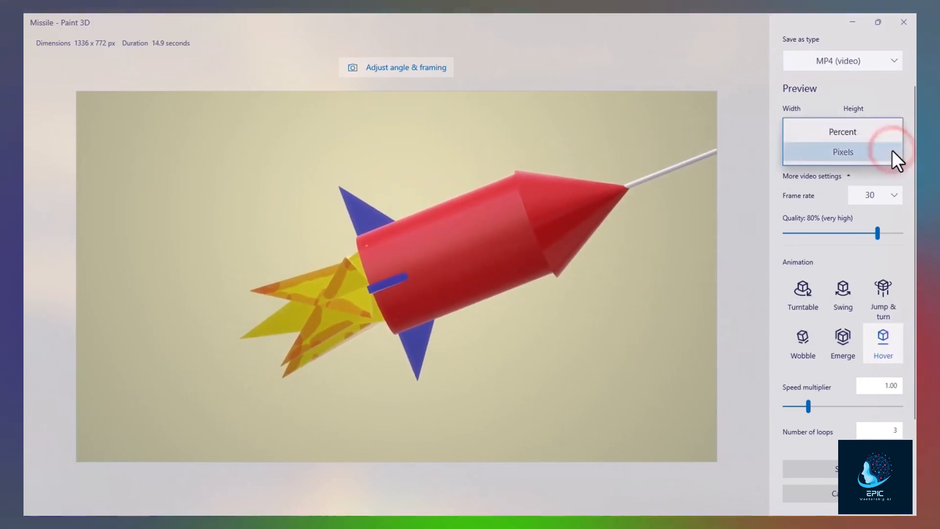
left_click(880, 101)
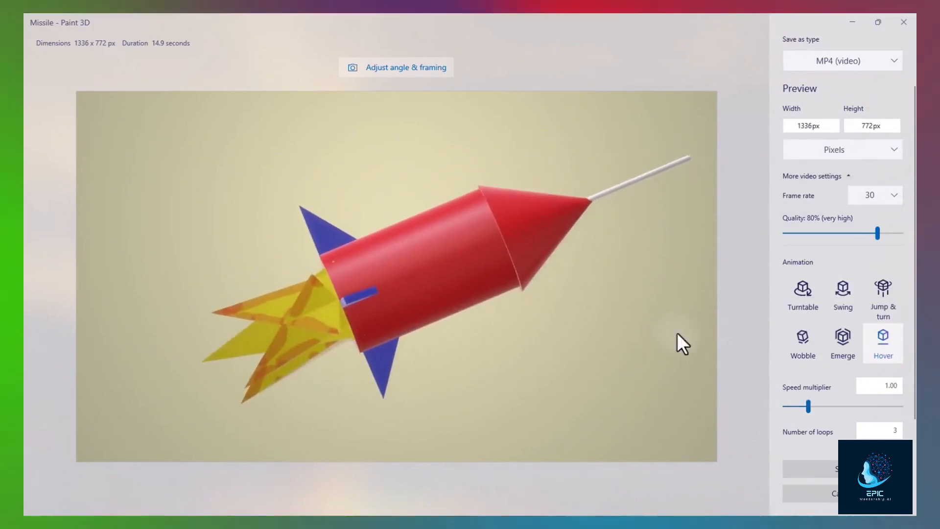
- Try the 16:9, 5:3, 1:1, 9:16 and 4:3 framings, settling back on 16:9
left_click(425, 67)
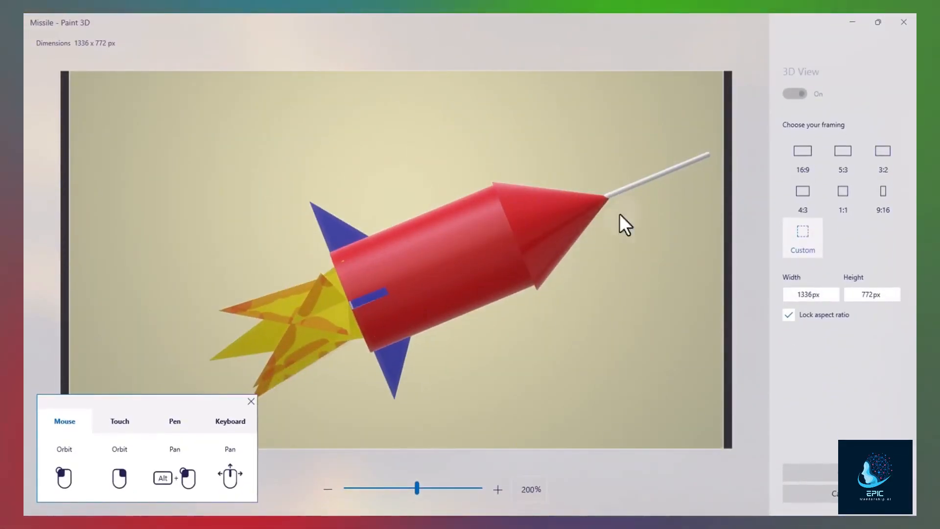
left_click(809, 159)
left_click(842, 152)
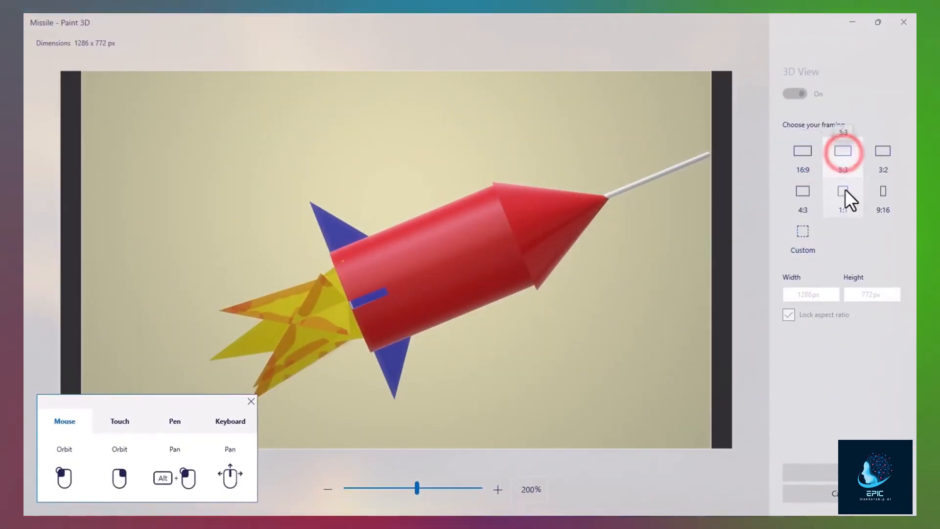
left_click(844, 195)
left_click(887, 194)
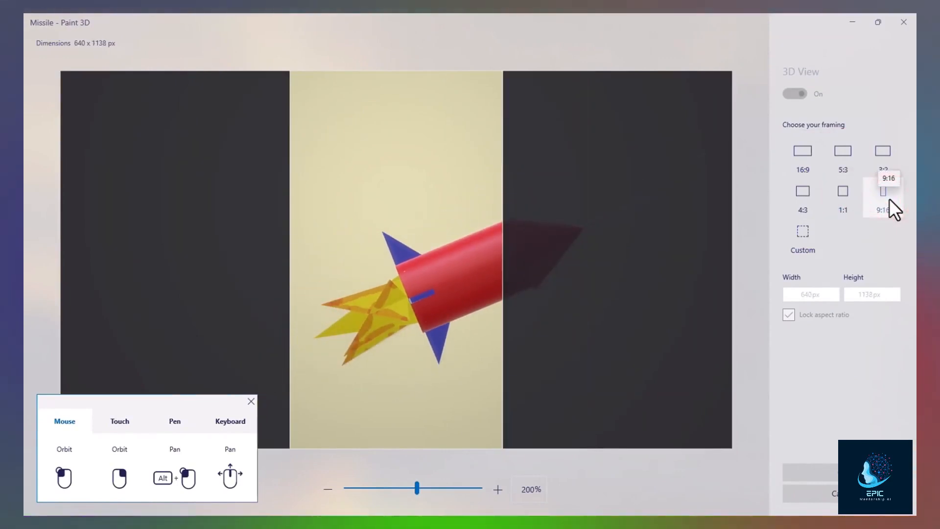
left_click(802, 193)
left_click(805, 153)
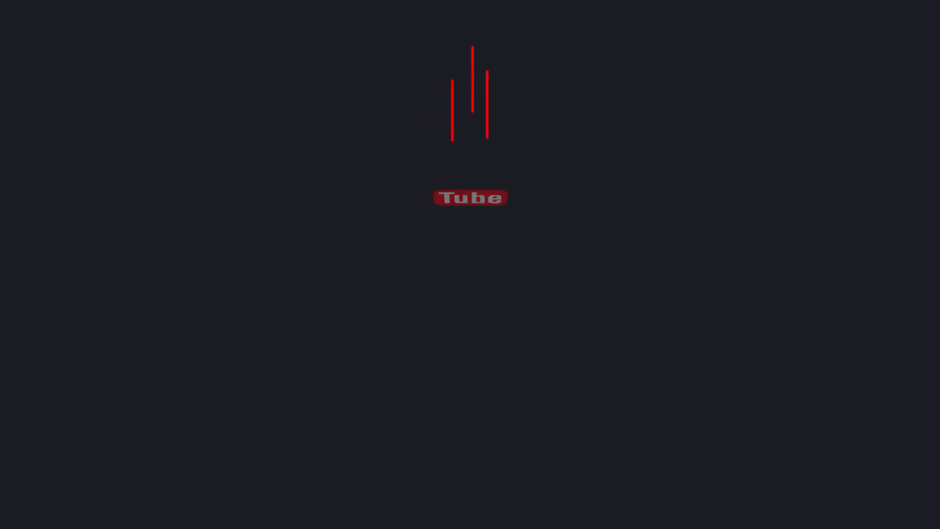